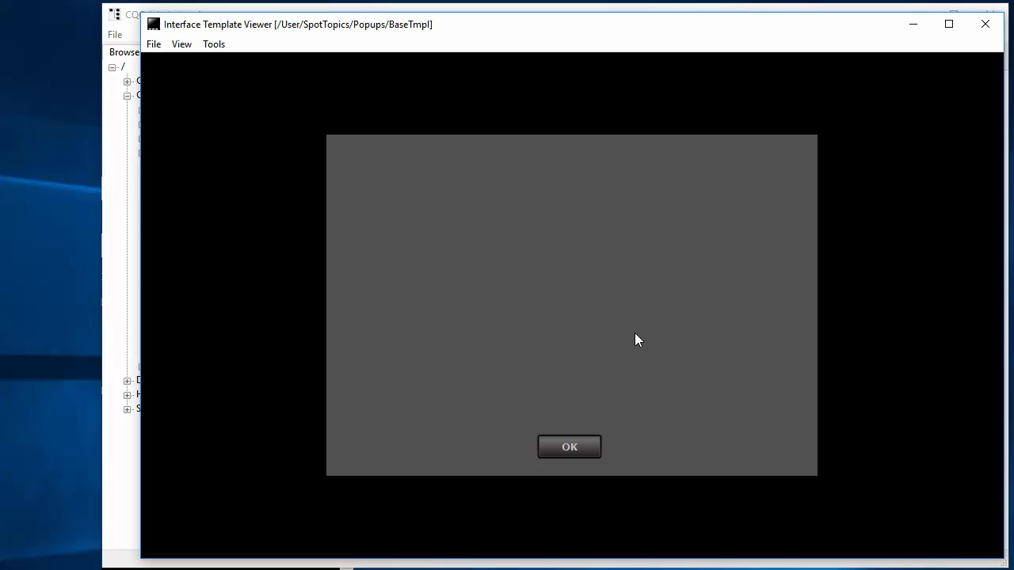
Test the message popup by opening and dismissing it in the template viewer, and switch to the CQC Admin Interface.
click(563, 448)
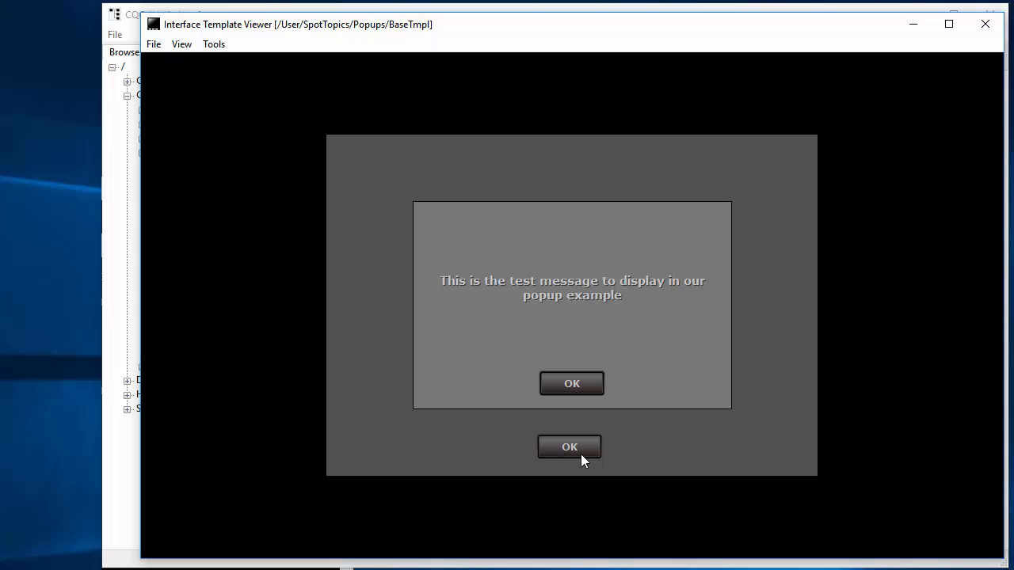
click(582, 385)
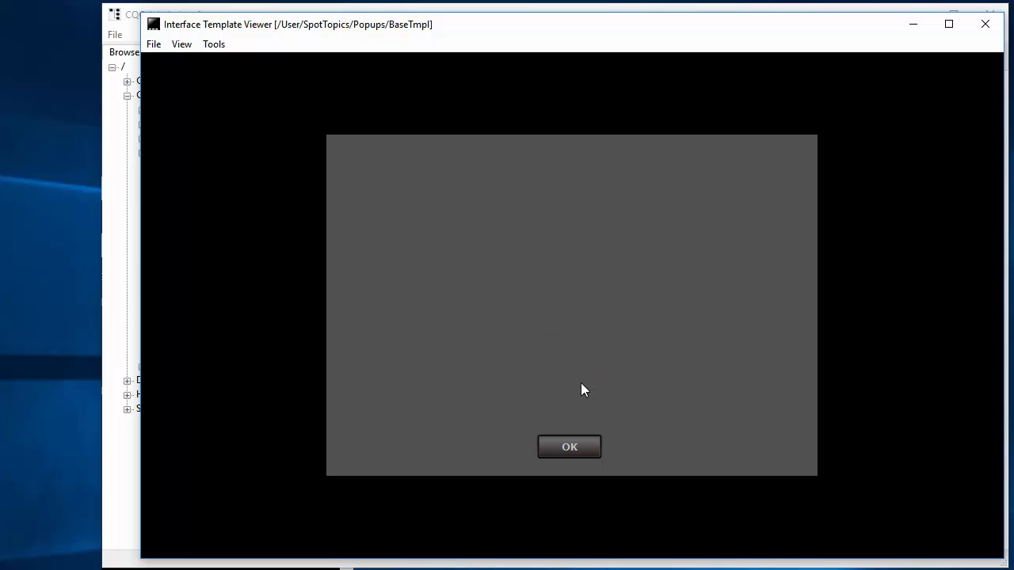
click(136, 8)
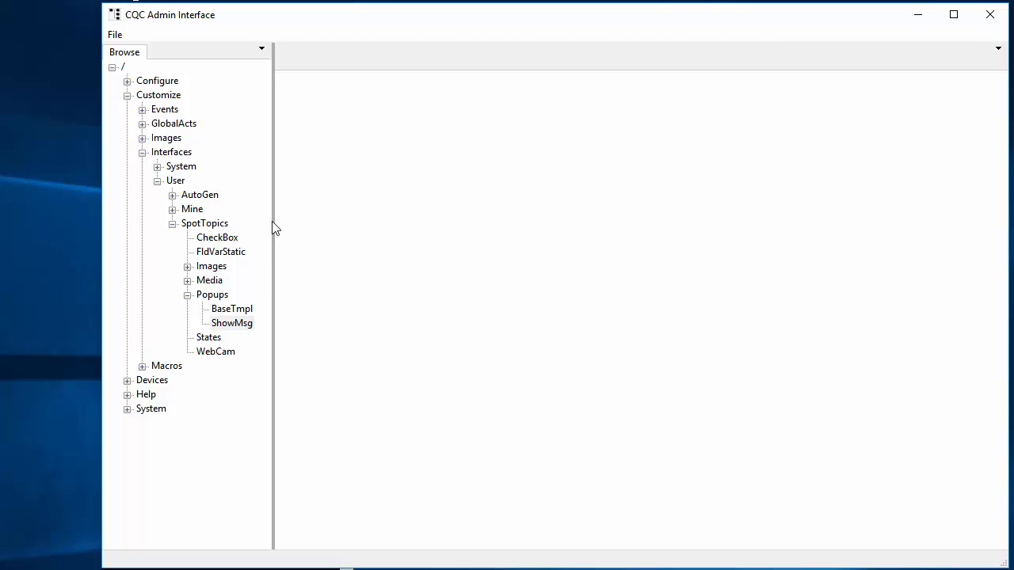
Copy the ShowMsg template and paste the duplicate into the Popups folder.
click(236, 323)
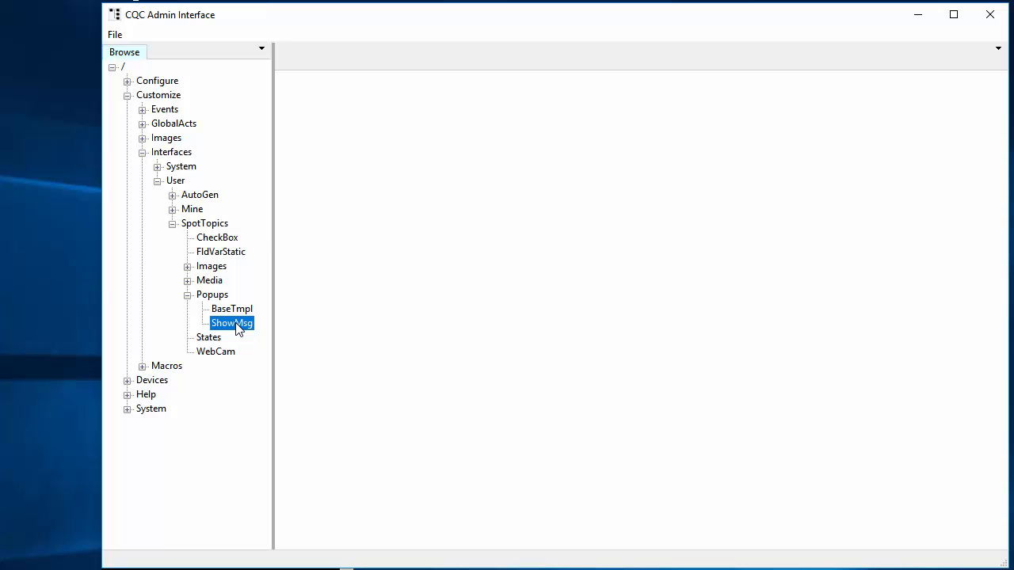
right_click(236, 323)
click(164, 226)
click(212, 294)
right_click(212, 295)
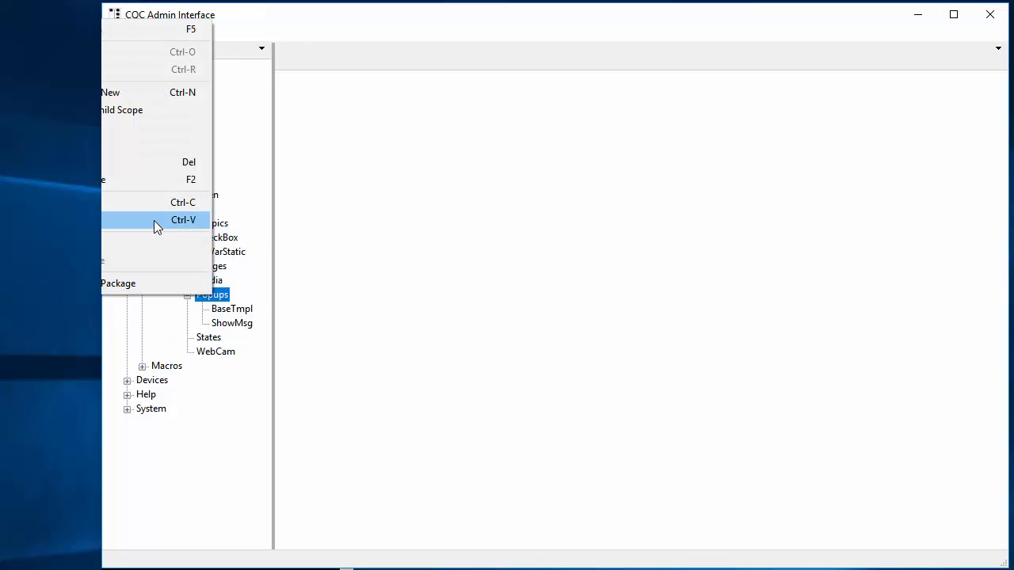
click(154, 220)
Rename the duplicated template YesNoMsg and open it for editing.
click(235, 337)
key(F2)
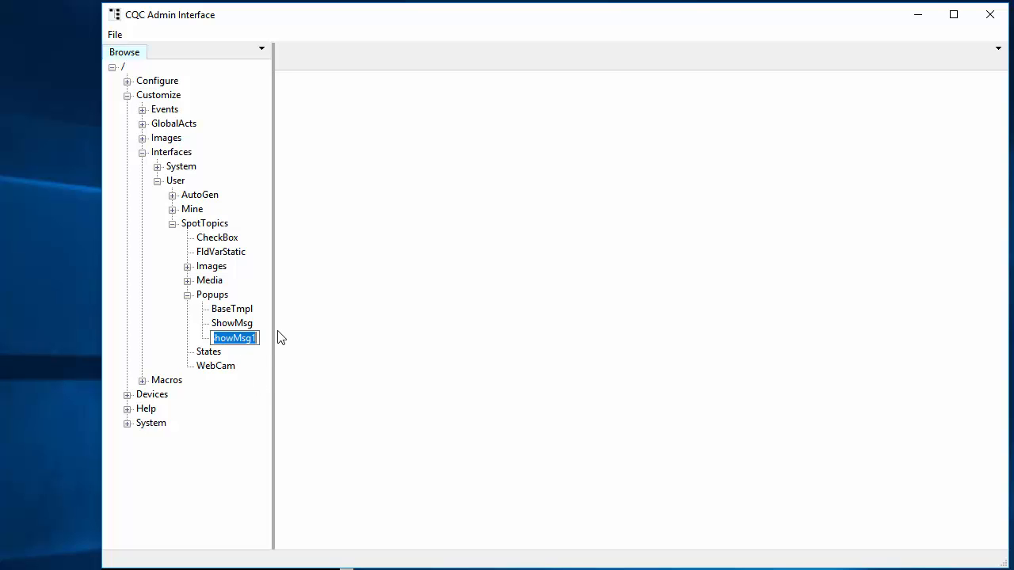
text(YesNoMsg)
key(Return)
double_click(233, 344)
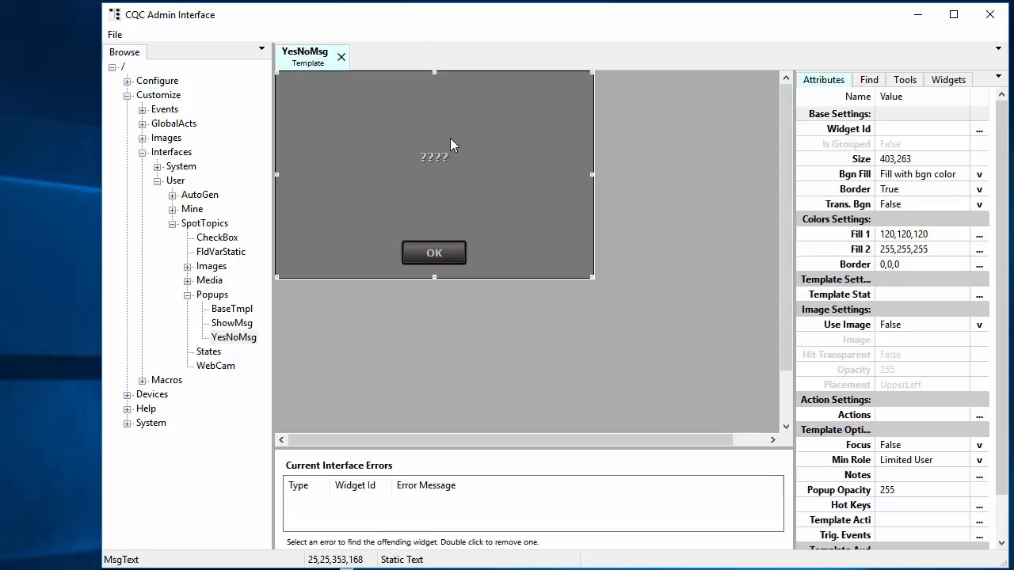
Shift the OK button in the YesNoMsg template leftward to an X position of 100, keeping its height.
click(470, 136)
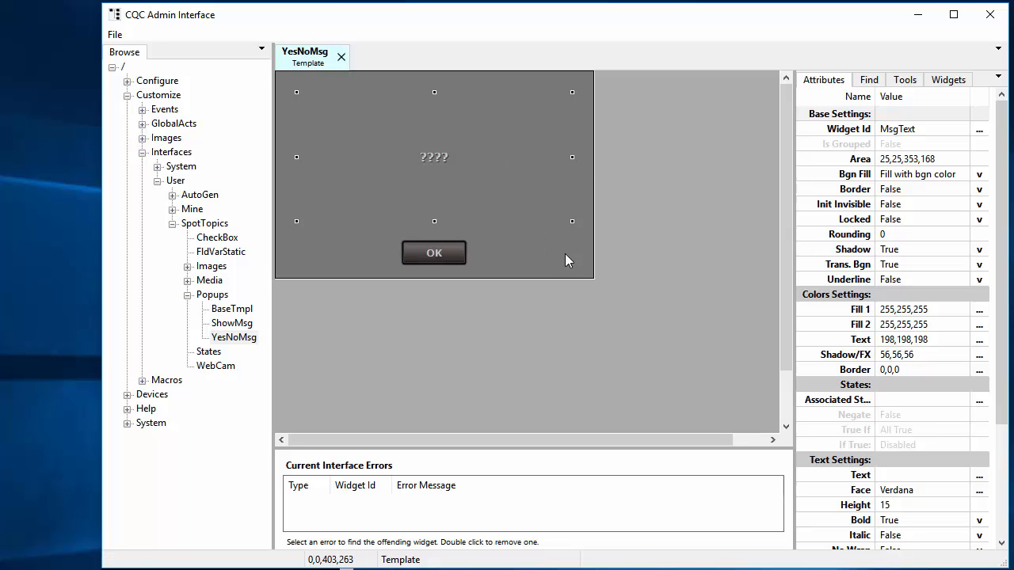
click(443, 255)
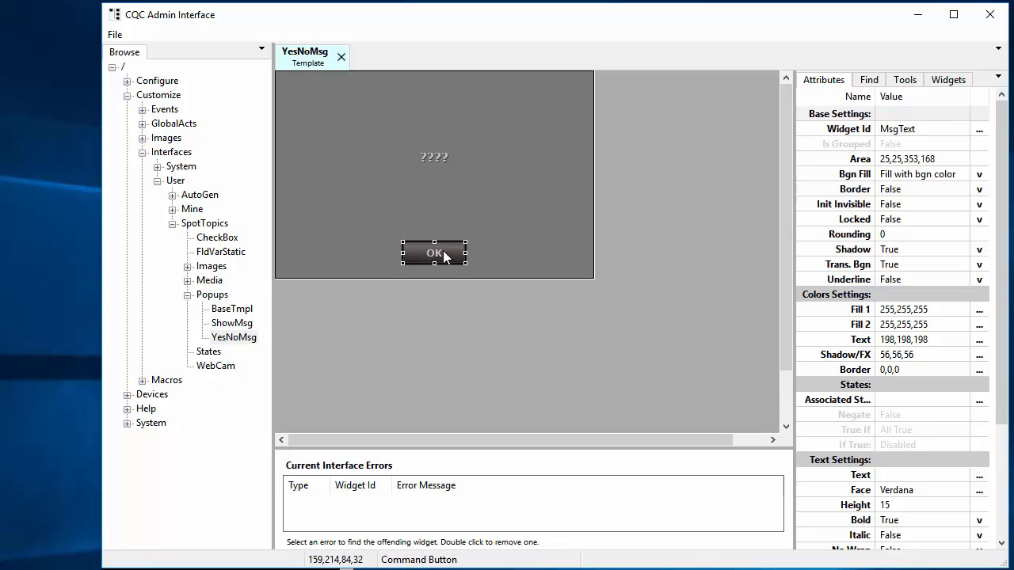
key(Left)
key(Left)
key(Left)
key(Left)
key(Left)
key(Left)
key(Left)
key(Left)
key(Left)
key(Left)
key(Left)
key(Left)
key(Left)
key(Left)
key(Left)
key(Left)
key(Left)
key(Left)
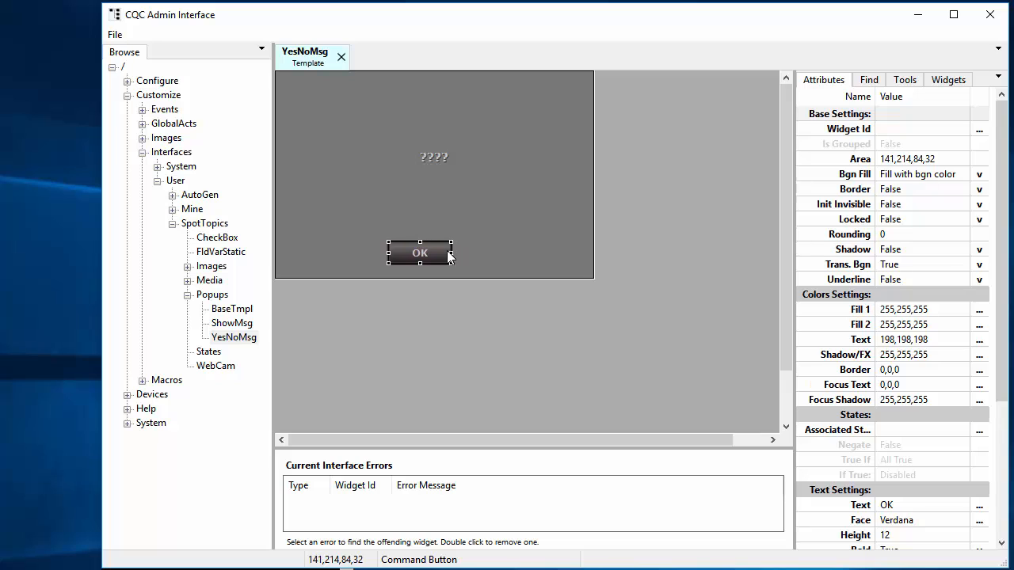
key(Left)
key(Left)
key(Left)
key(Left)
key(Left)
key(Left)
key(Left)
key(Left)
key(Left)
key(Left)
key(Left)
key(Left)
key(Left)
key(Left)
key(Left)
key(Left)
key(Left)
key(Left)
key(Left)
key(Left)
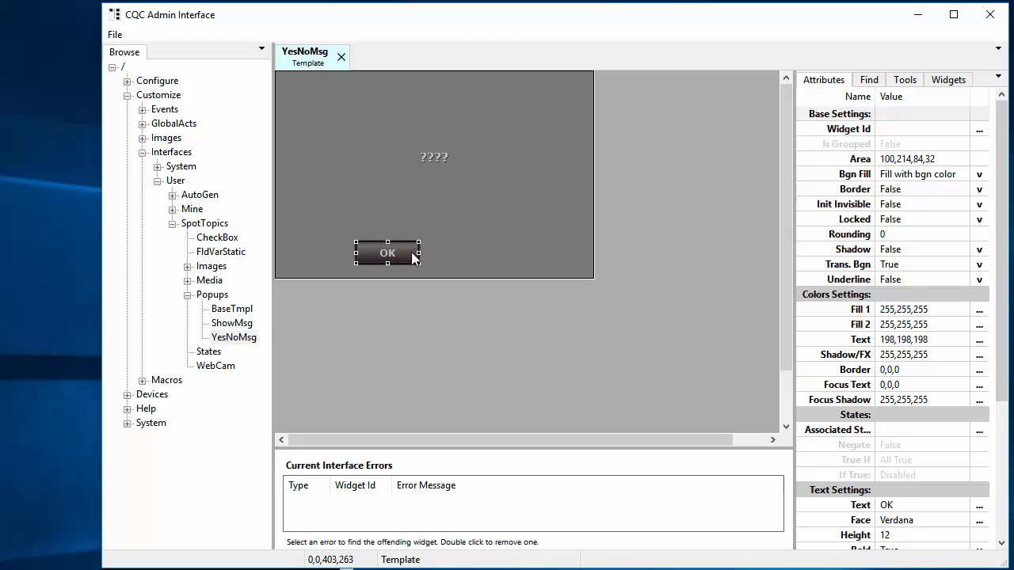
Change the text of the OK button in YesNoMsg to Yes.
click(900, 505)
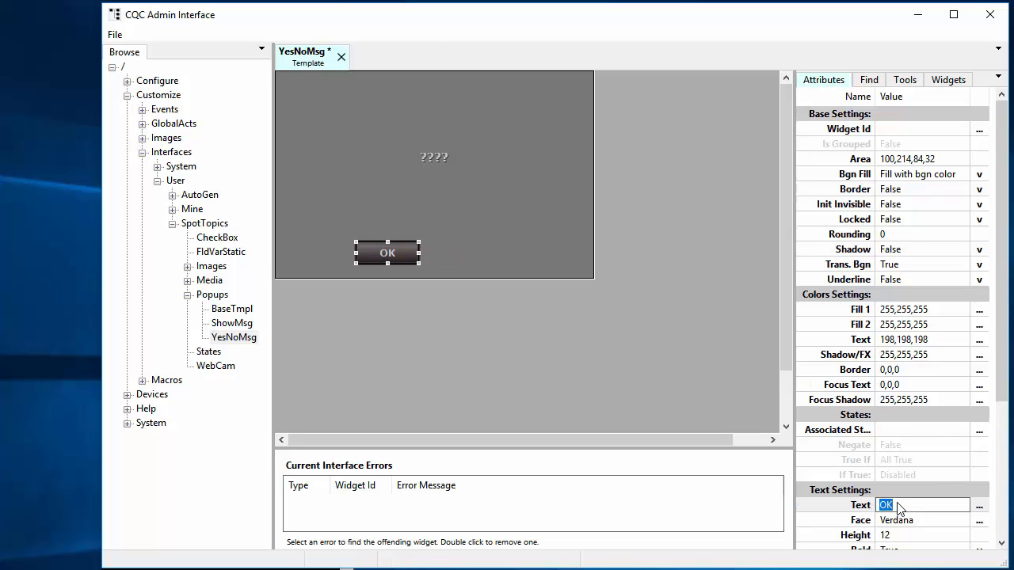
text(Yes)
key(Return)
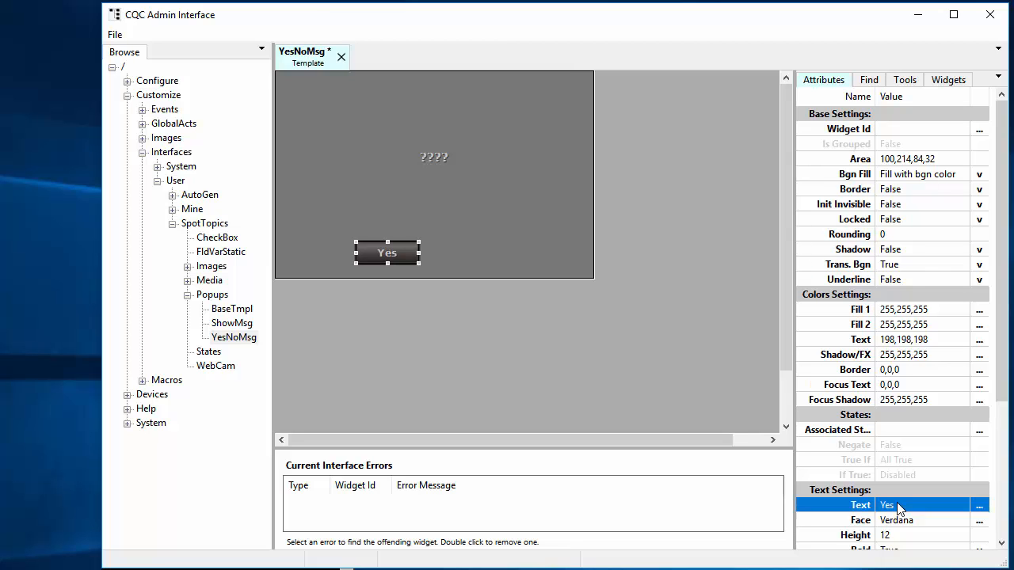
Duplicate the Yes button and place the copy to its right at about 229,215, roughly level with the original.
right_click(407, 252)
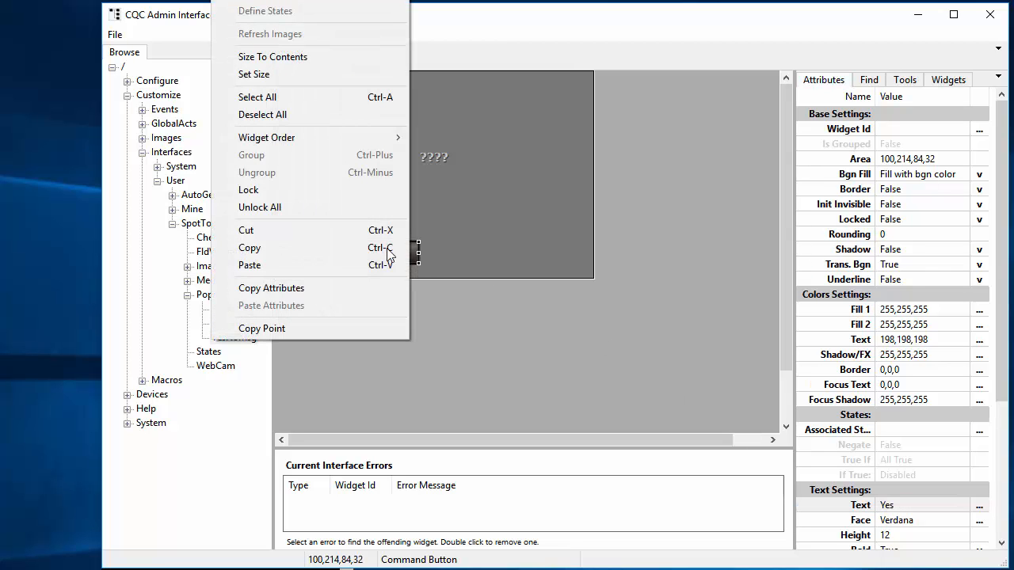
click(320, 248)
right_click(461, 243)
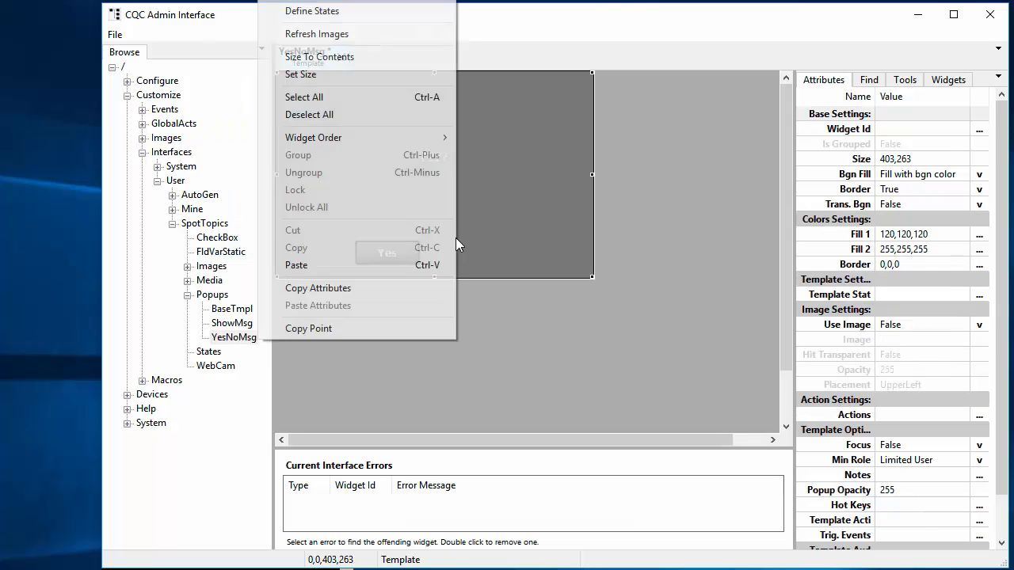
click(353, 257)
key(Down)
key(Down)
key(Down)
key(Down)
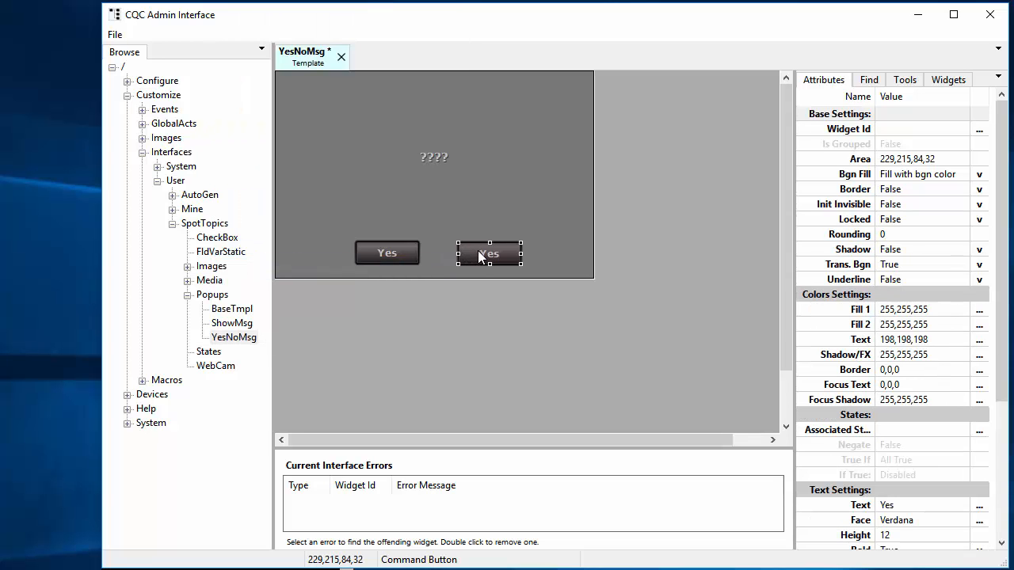
Set the text of the duplicated button to No.
click(916, 509)
click(917, 507)
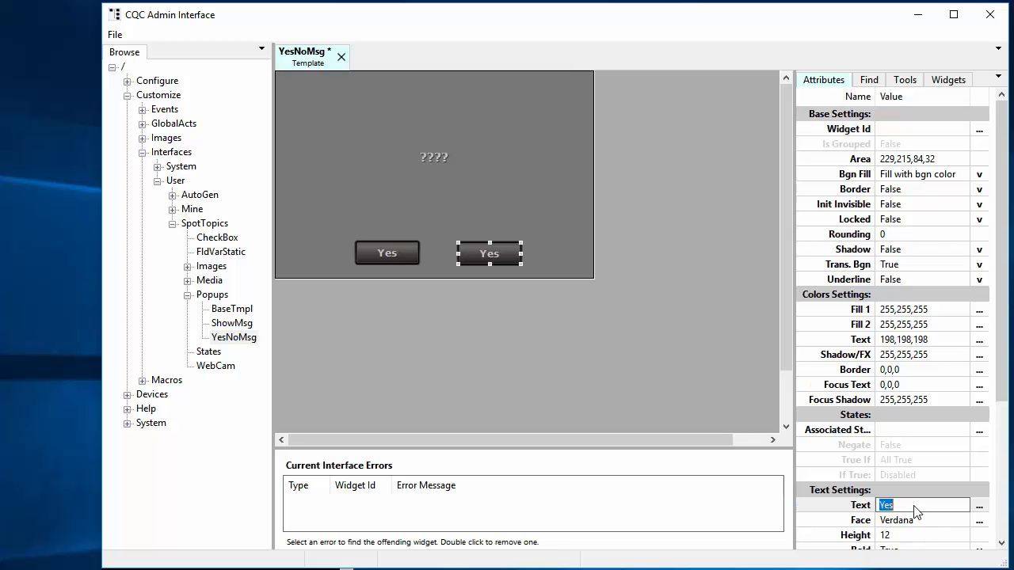
text(NO)
key(BackSpace)
text(o)
key(Return)
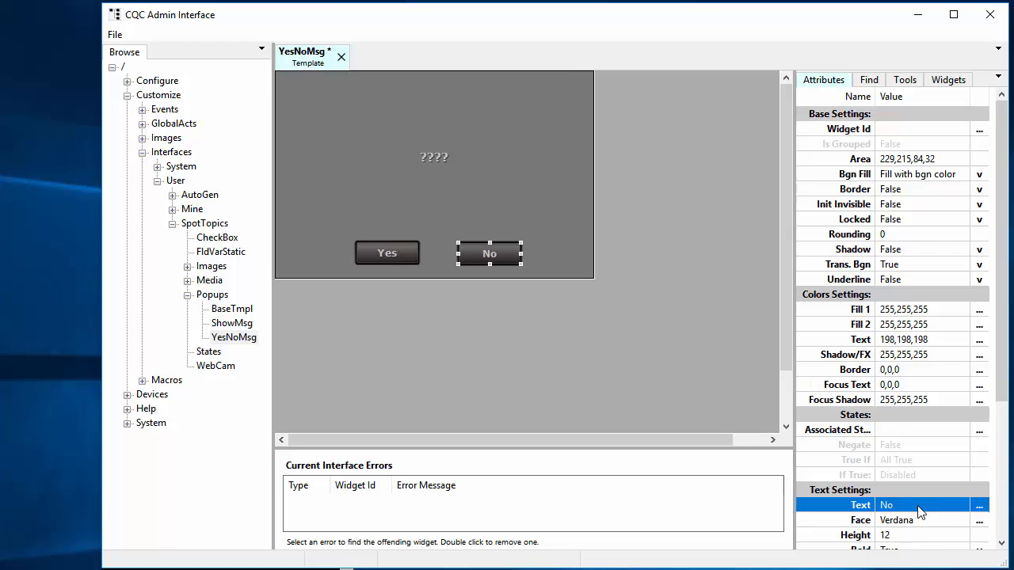
Move the Yes and No buttons together 8 pixels left to center the pair under the message text.
click(460, 195)
click(387, 253)
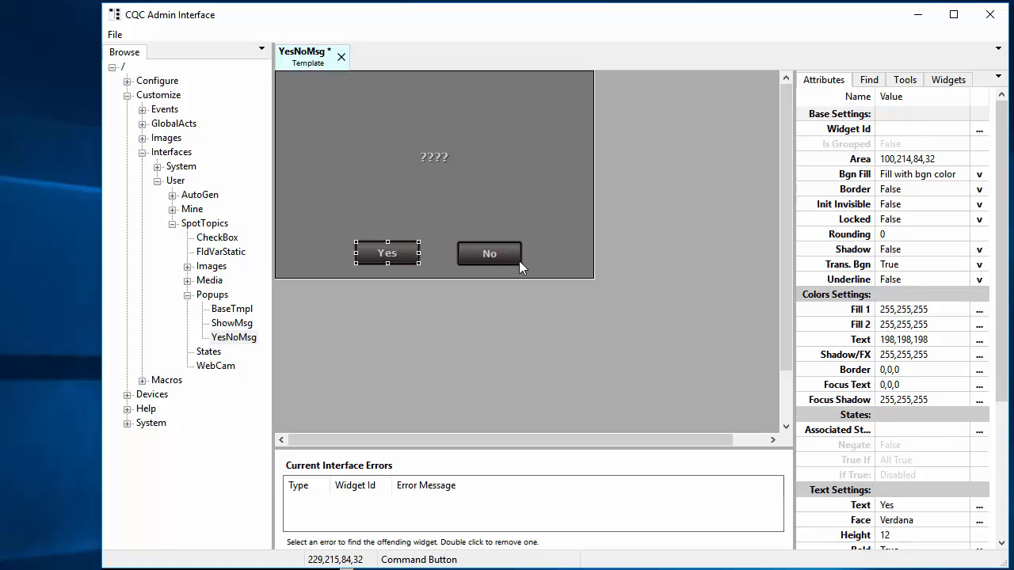
ctrl+click(493, 260)
key(Left)
key(Left)
key(Left)
key(Left)
key(Left)
key(Left)
key(Left)
key(Left)
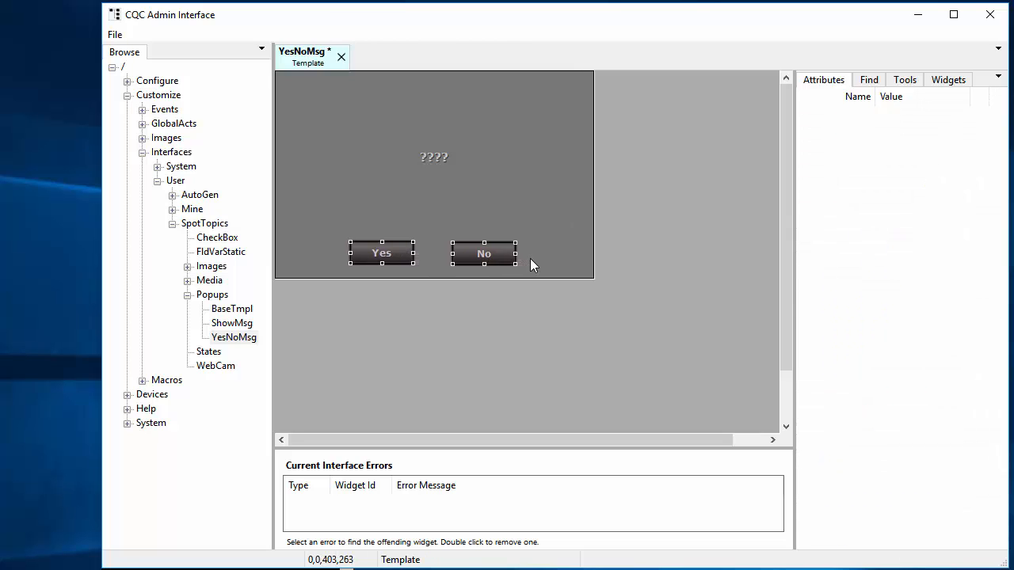
click(495, 214)
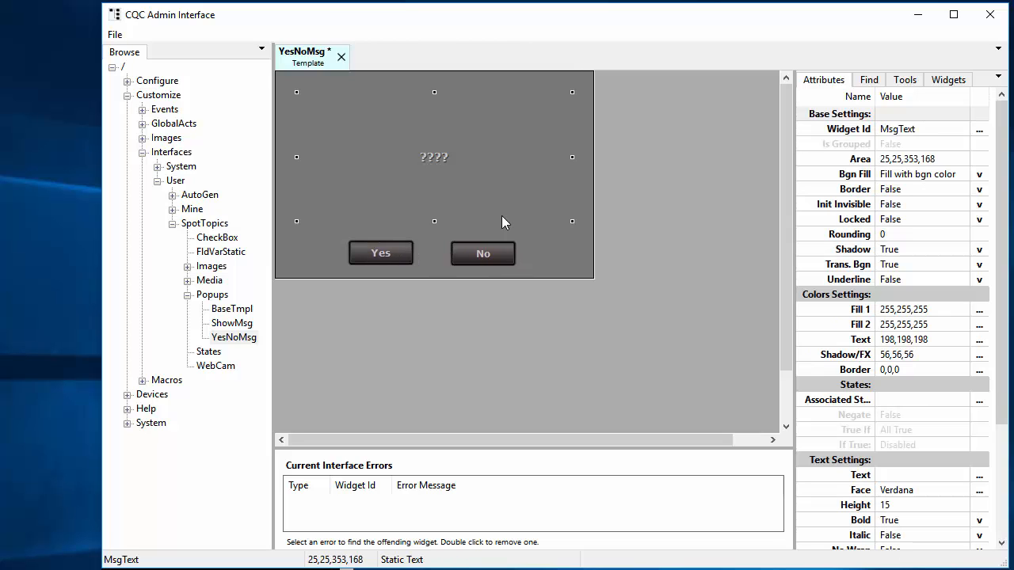
Set the Result of the Exit command in the Yes button's OnClick action to True and save the action.
click(387, 253)
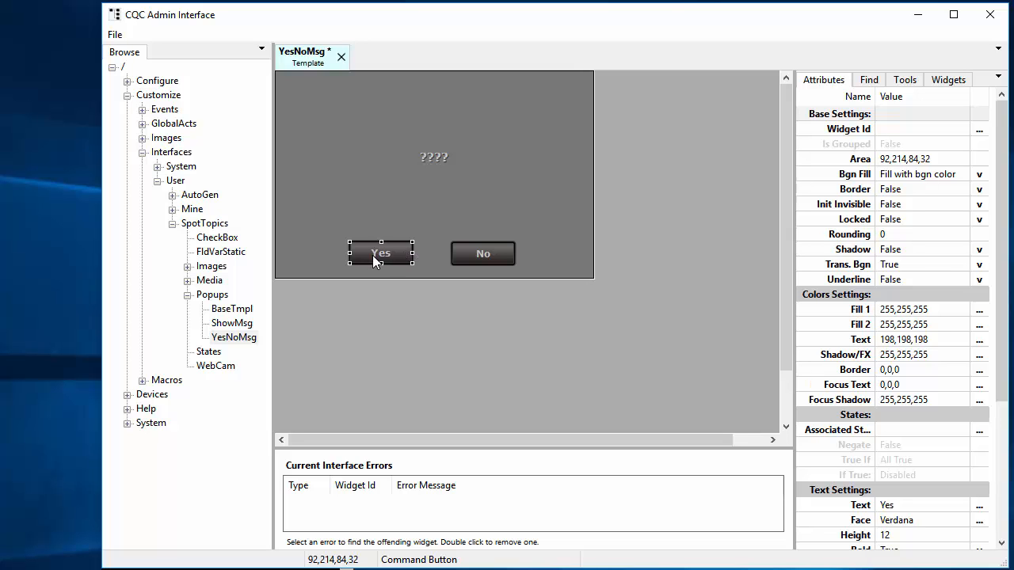
double_click(373, 255)
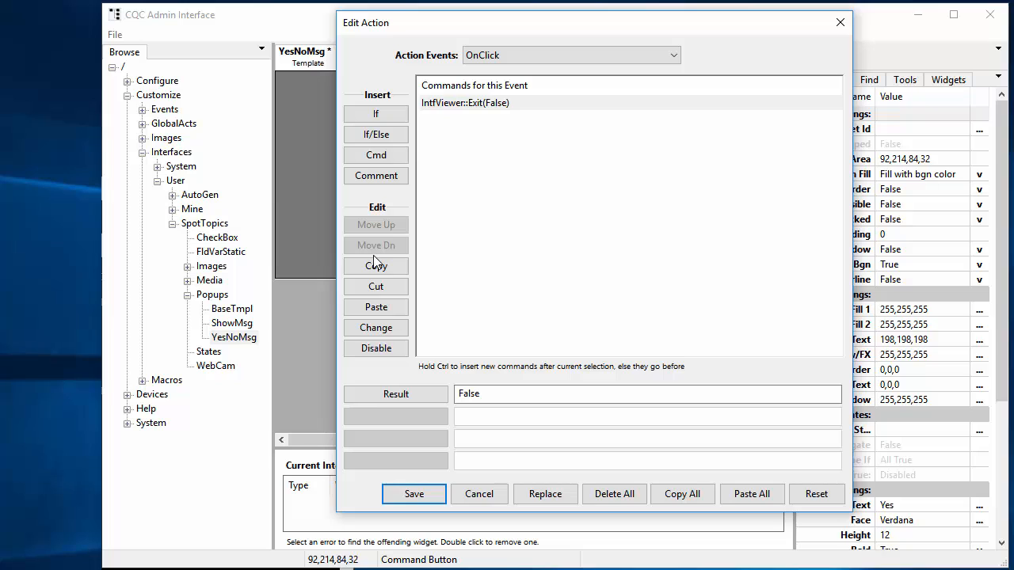
click(434, 397)
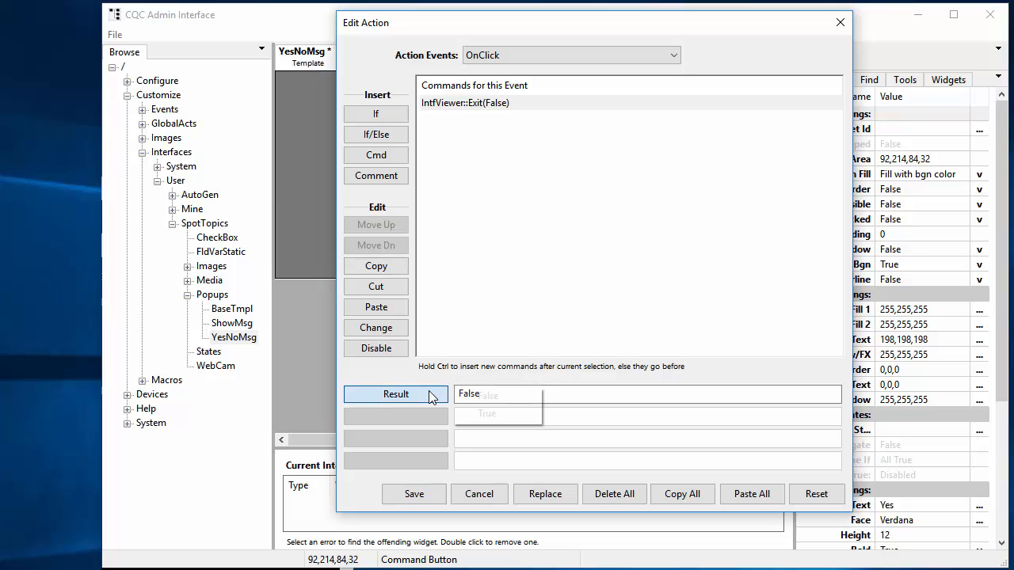
click(496, 419)
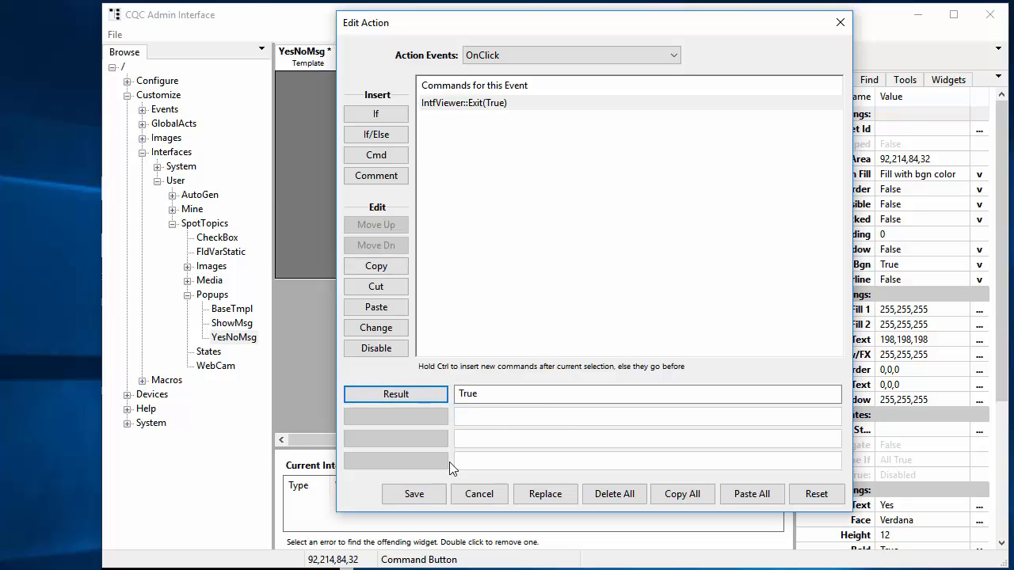
click(429, 495)
Check the Exit command in the No button's OnClick action and save the YesNoMsg template.
click(481, 251)
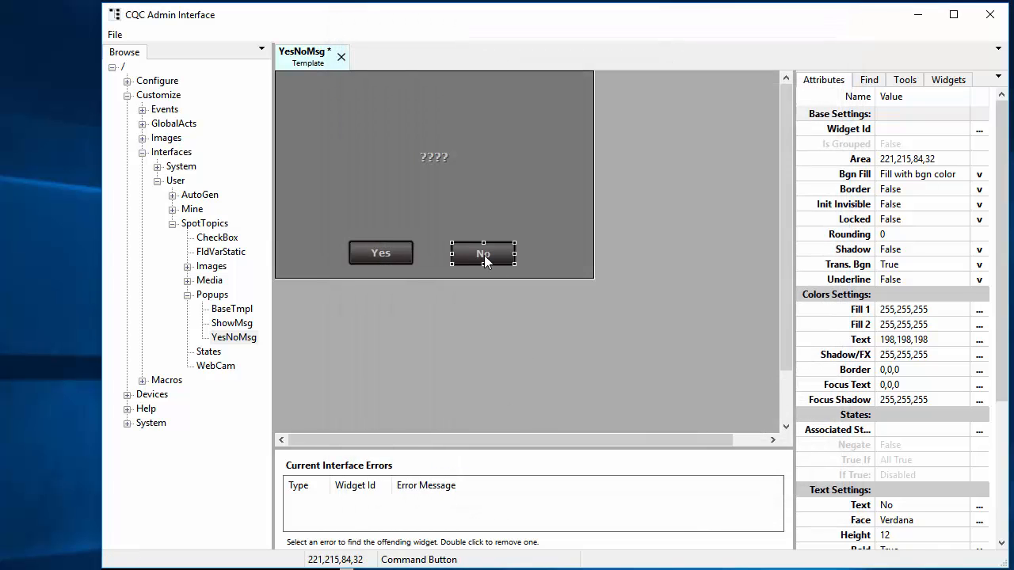
double_click(481, 250)
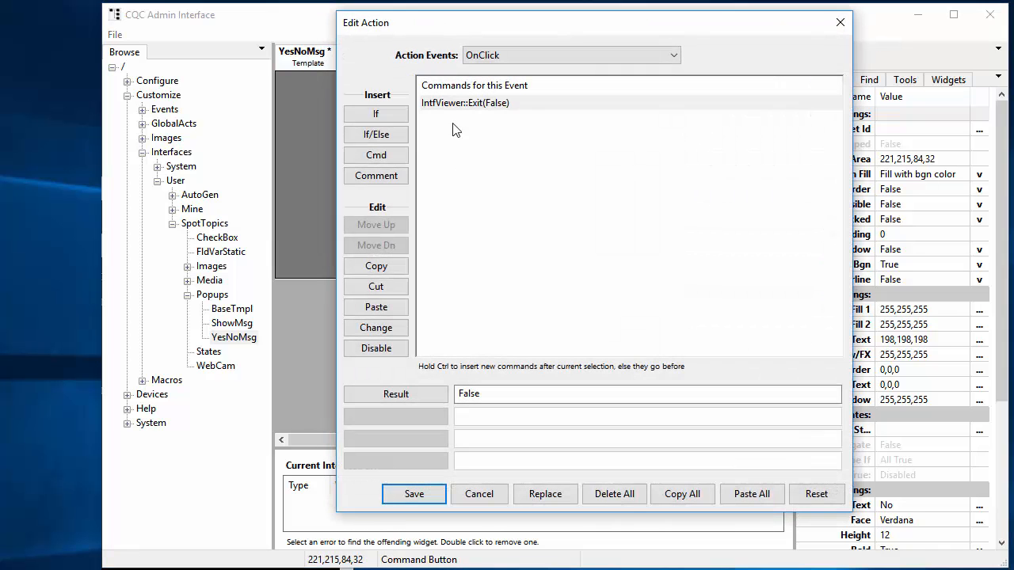
click(414, 493)
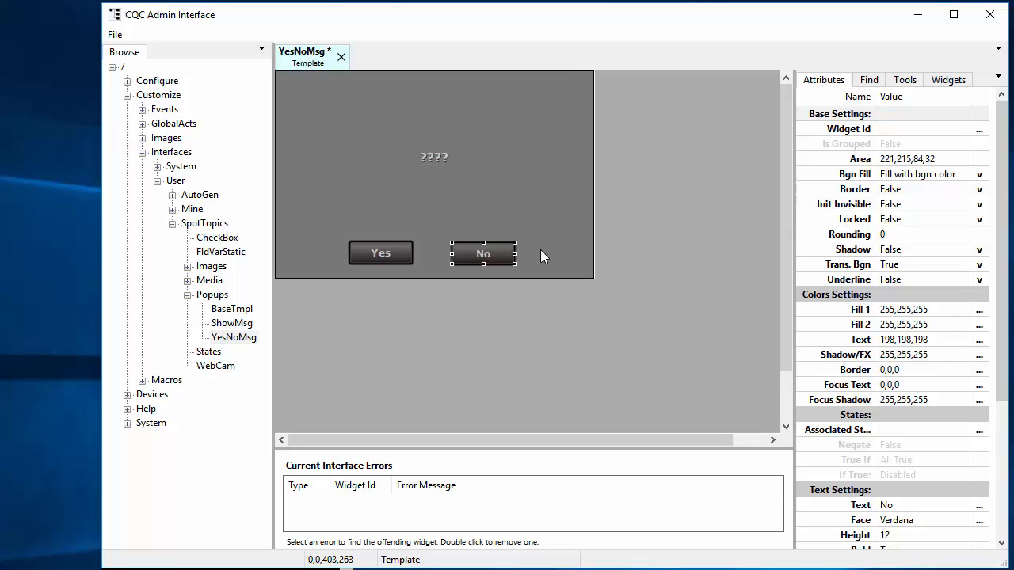
key(ctrl+s)
Open the BaseTmpl template and paste a copy of its OK button near the lower left corner at about 49,377.
double_click(233, 311)
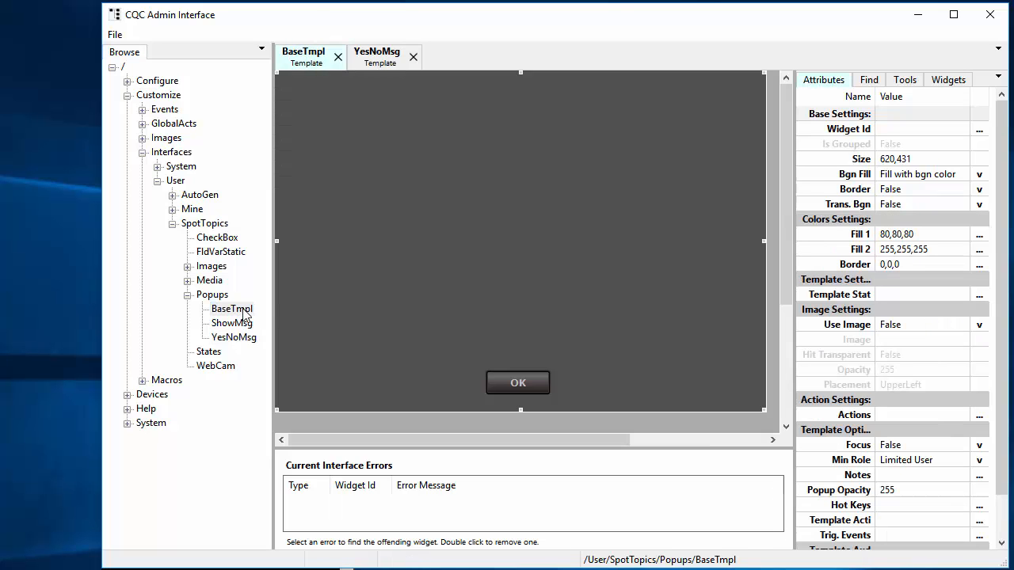
click(530, 381)
right_click(530, 382)
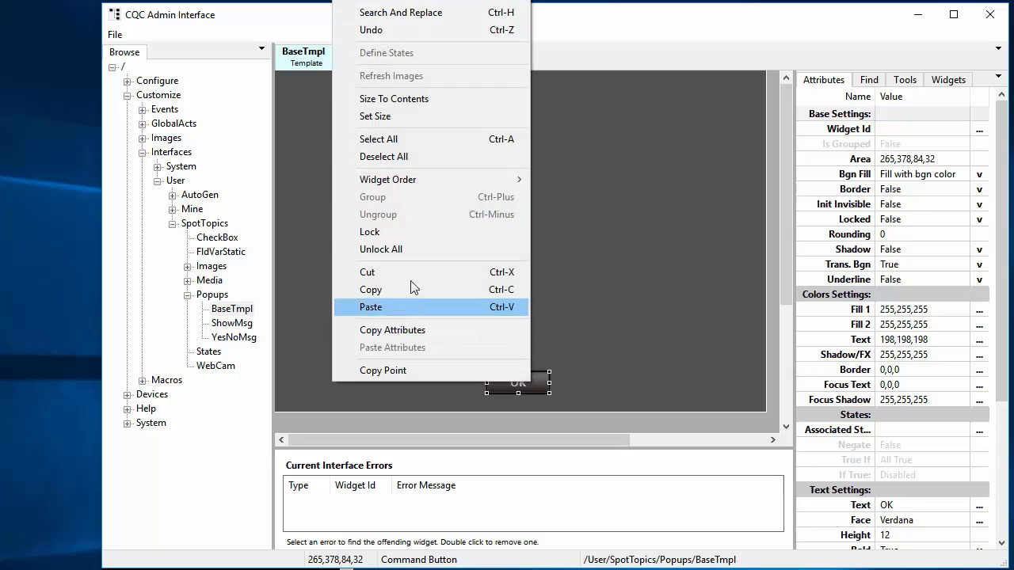
click(315, 370)
right_click(314, 369)
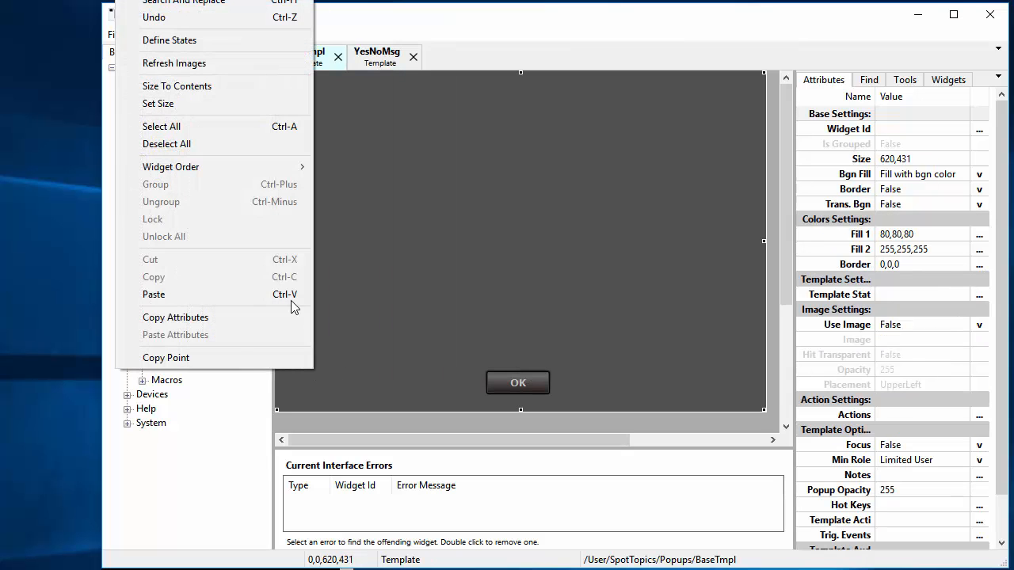
click(194, 294)
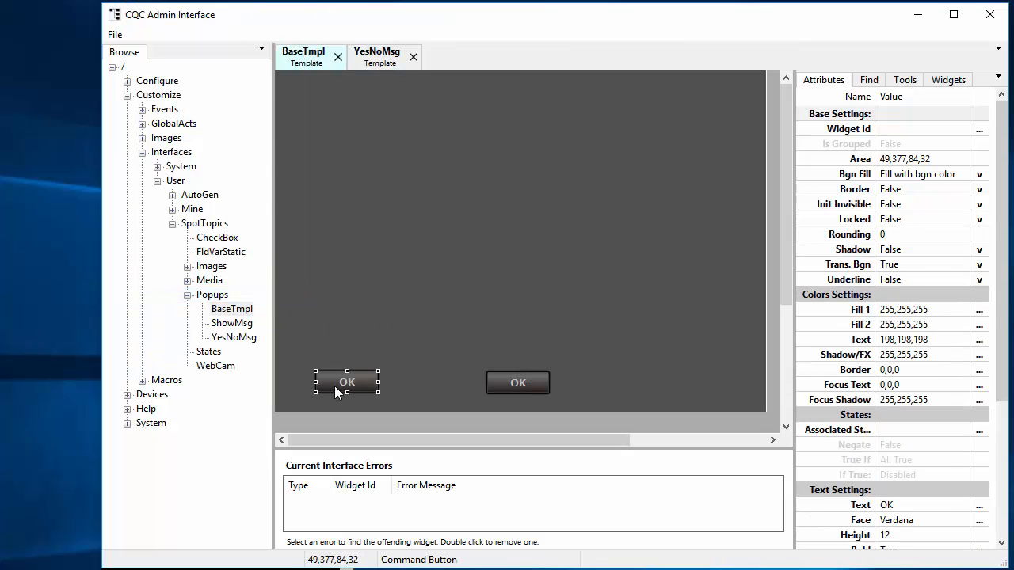
Set the text of the copied button in BaseTmpl to YesNo.
click(893, 505)
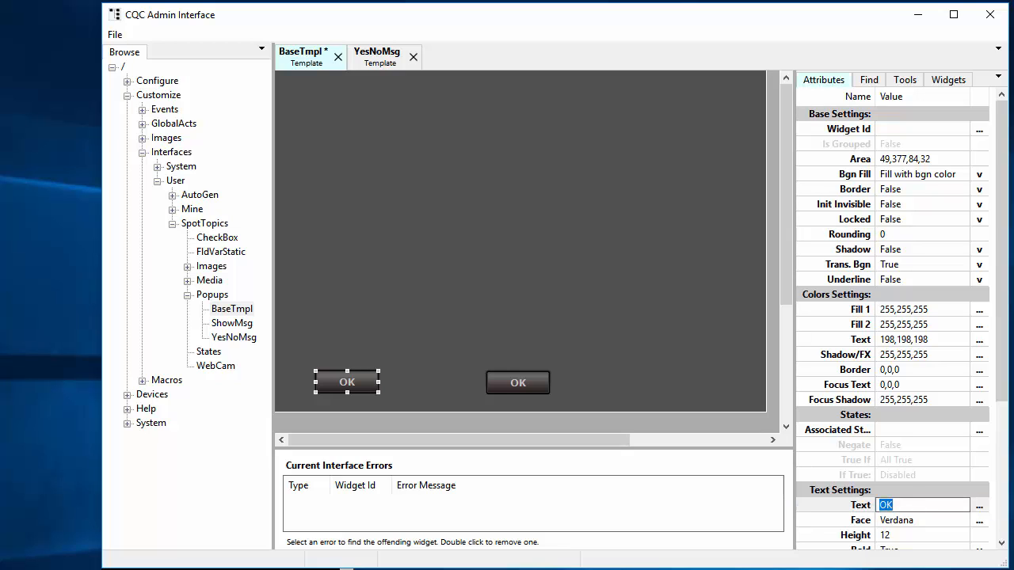
text(YesNo)
key(Return)
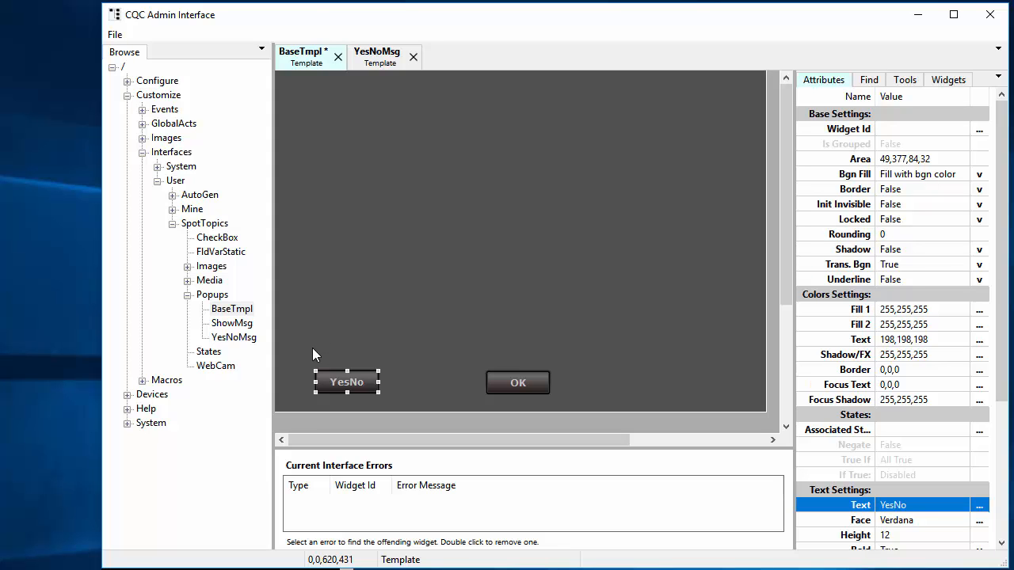
Add a Static Text widget just above the YesNo button at about 37,343 and set its Widget Id to Output.
right_click(317, 351)
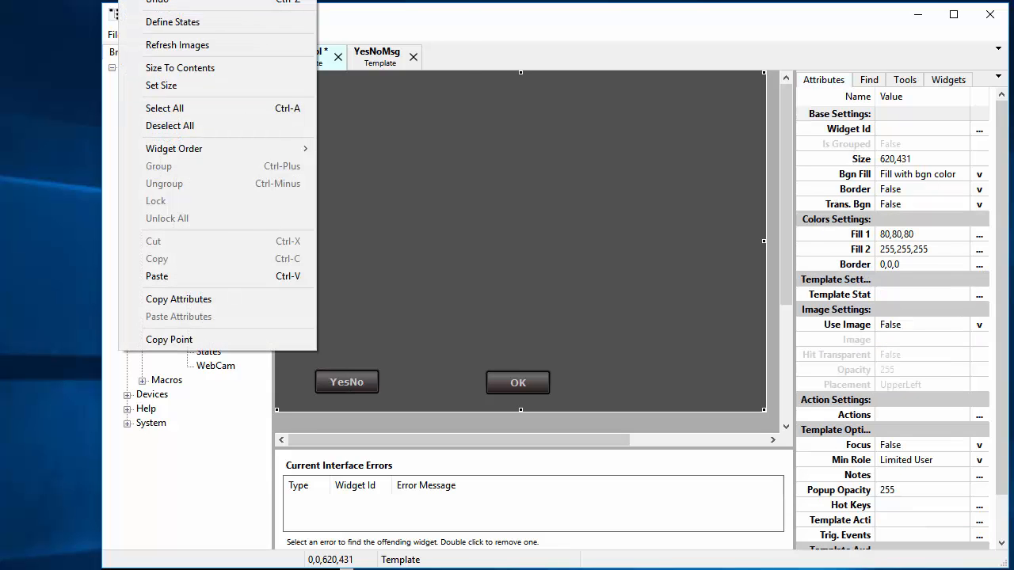
mouse_move(261, 3)
mouse_move(420, 156)
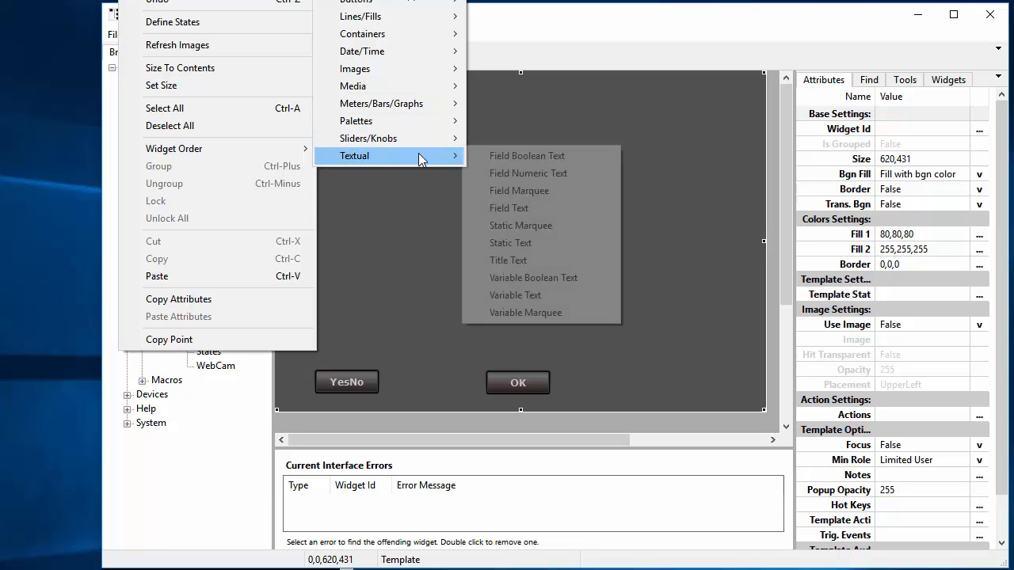
click(525, 243)
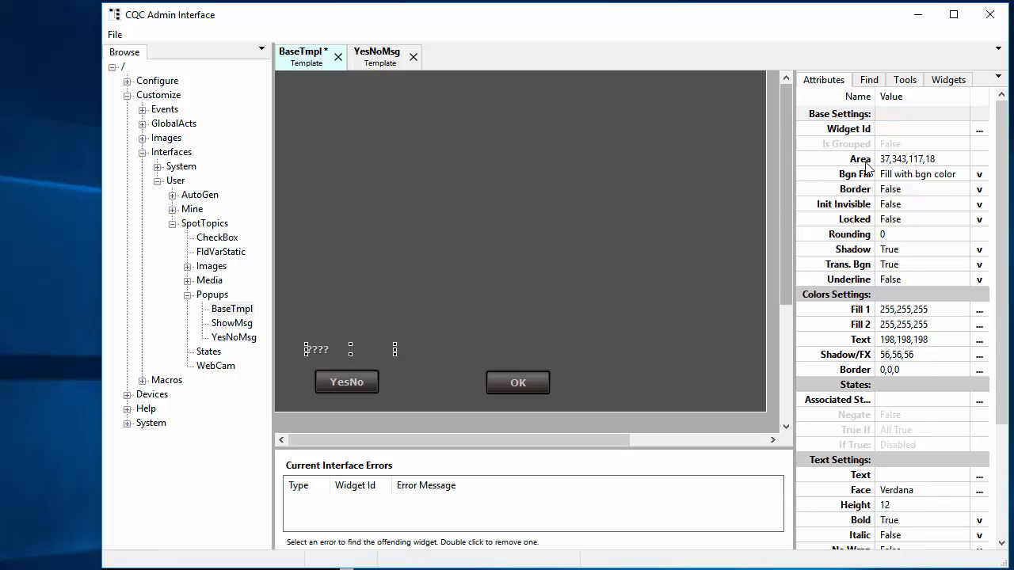
click(893, 130)
click(894, 131)
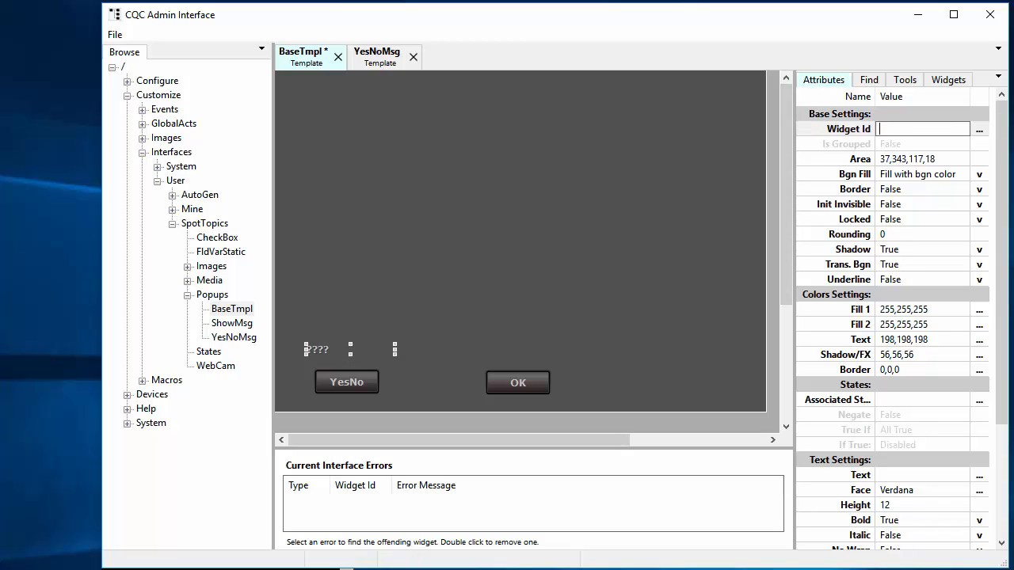
text(Output)
key(Return)
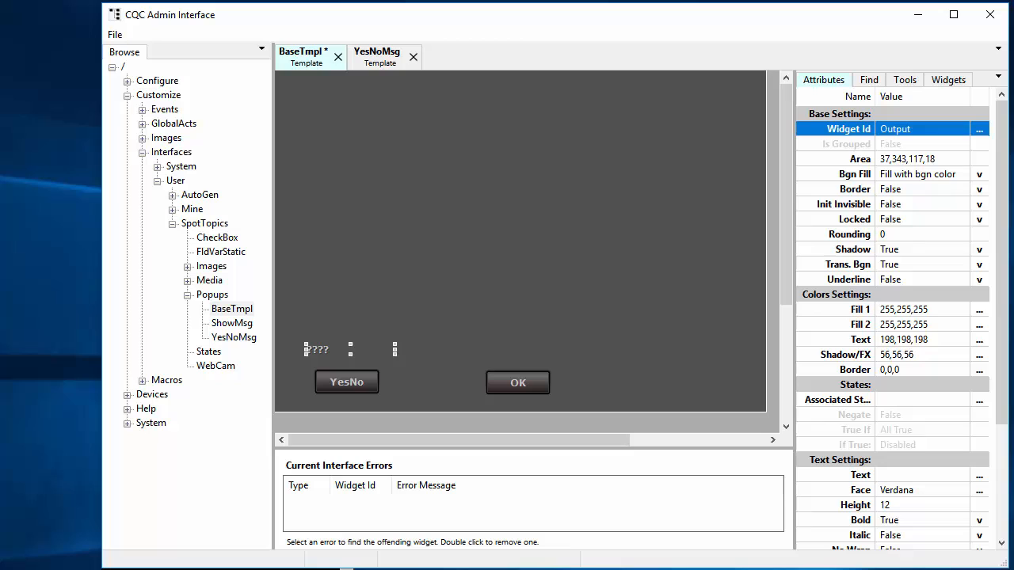
Delete the copied InvokePopup command from the YesNo button's OnClick action.
double_click(345, 384)
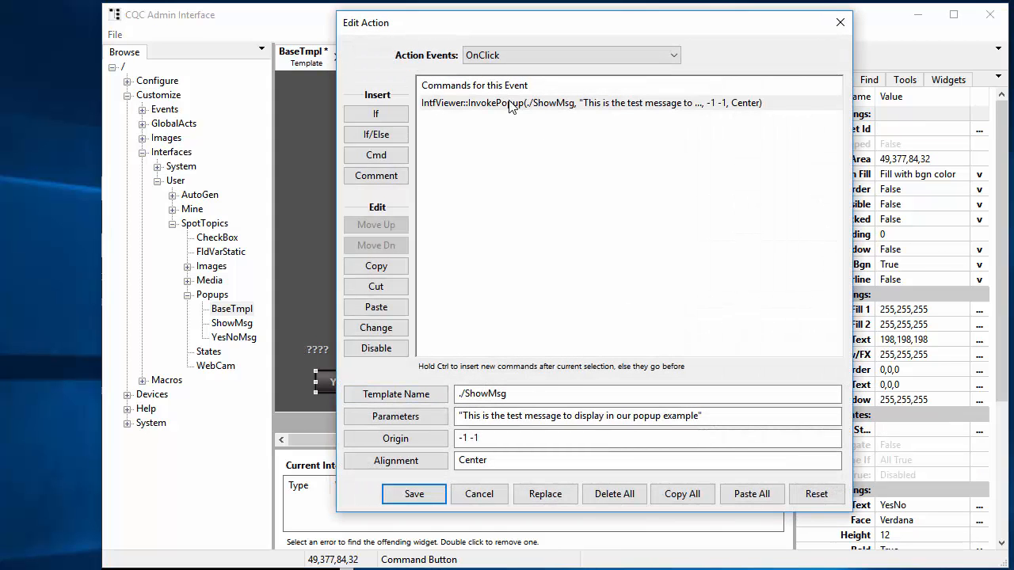
click(510, 107)
key(Delete)
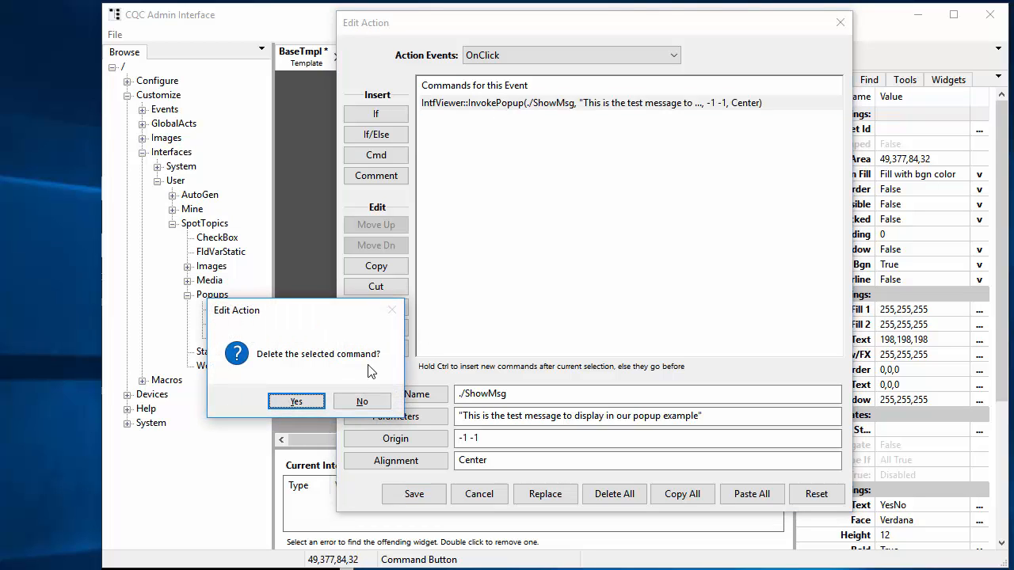
click(296, 401)
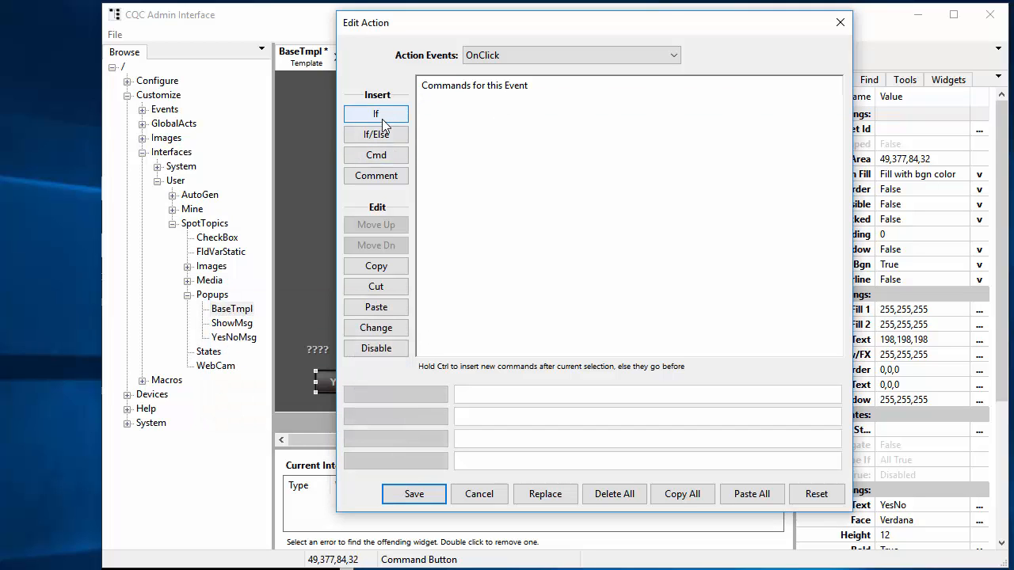
Insert an If/Else block conditioned on IntfViewer InvokePopup, with the YesNoMsg template referenced by relative path.
click(377, 136)
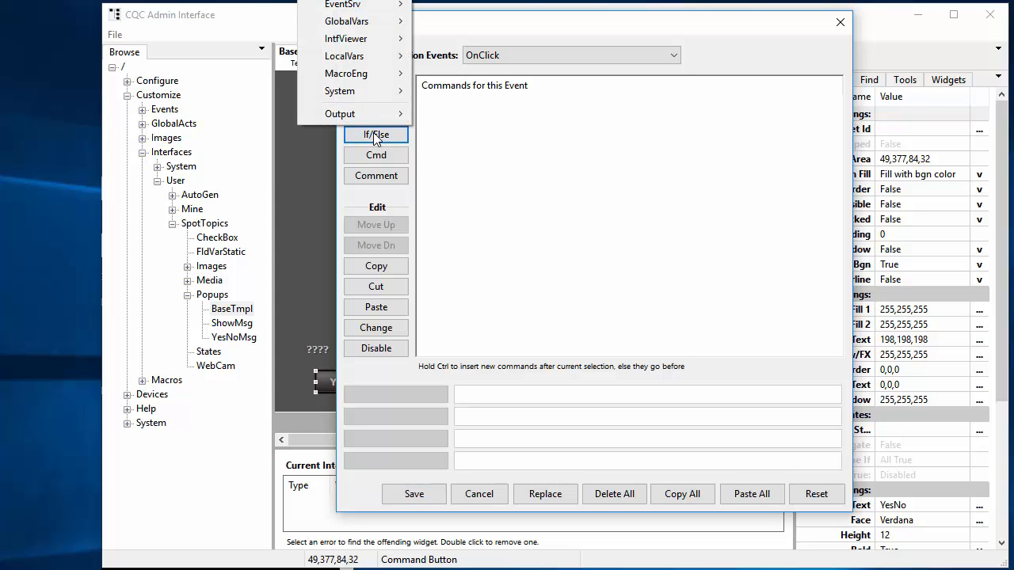
mouse_move(383, 45)
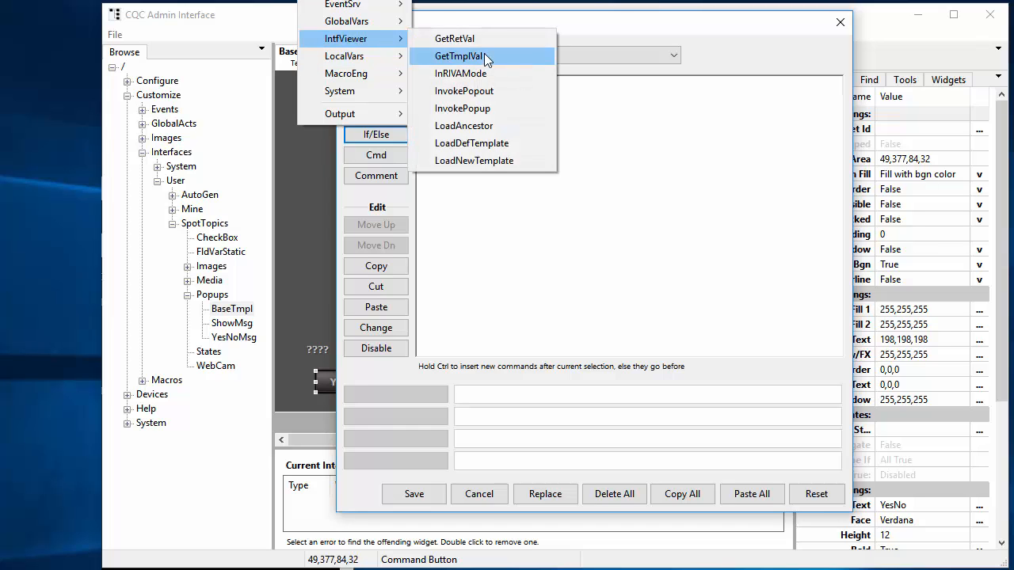
click(476, 108)
click(440, 393)
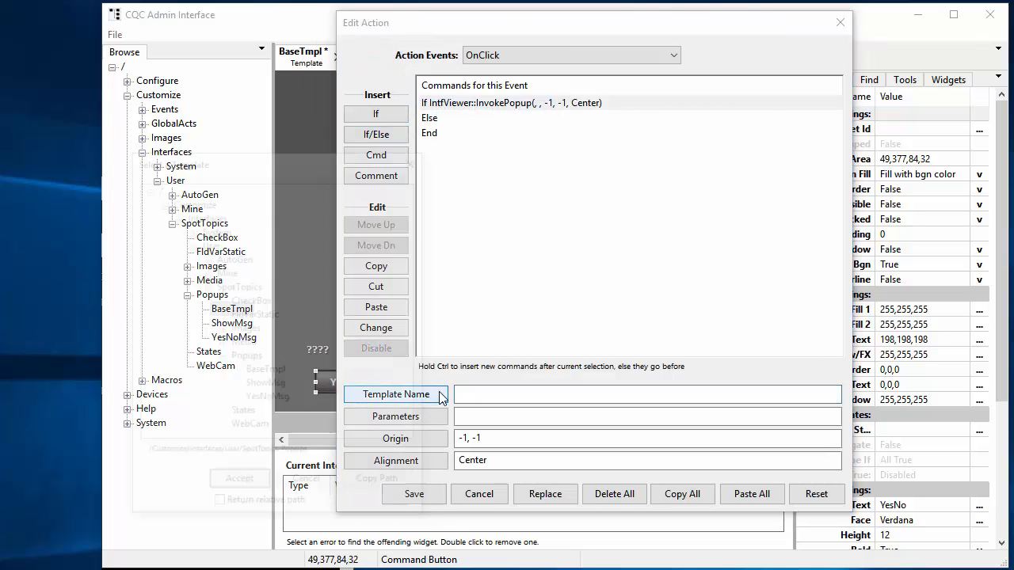
click(268, 400)
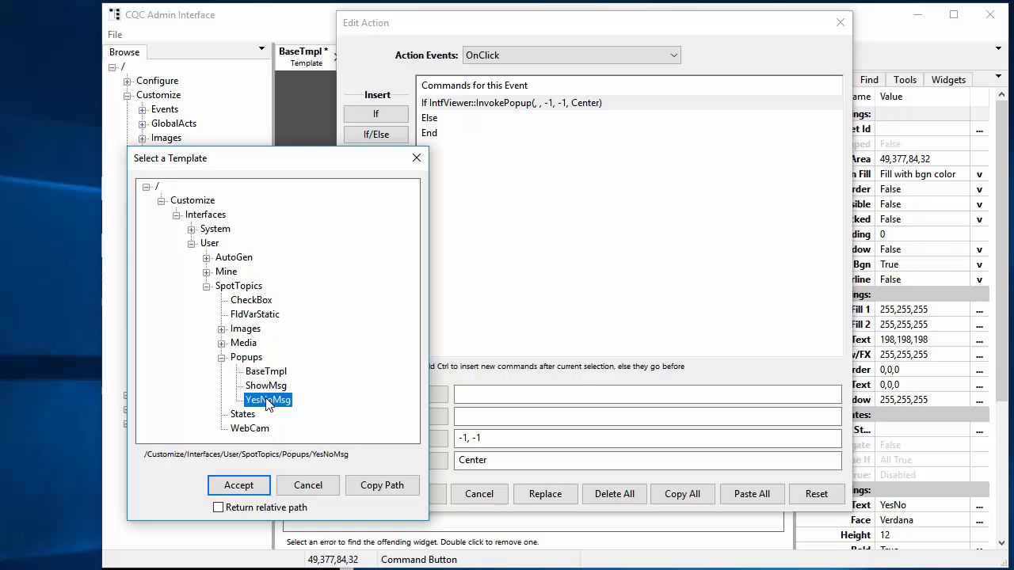
click(255, 508)
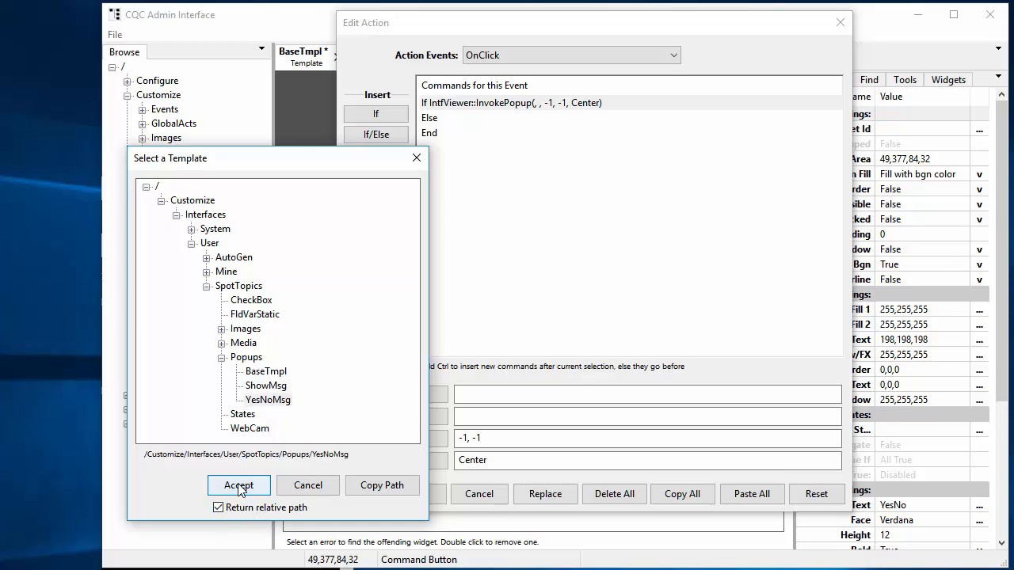
click(238, 486)
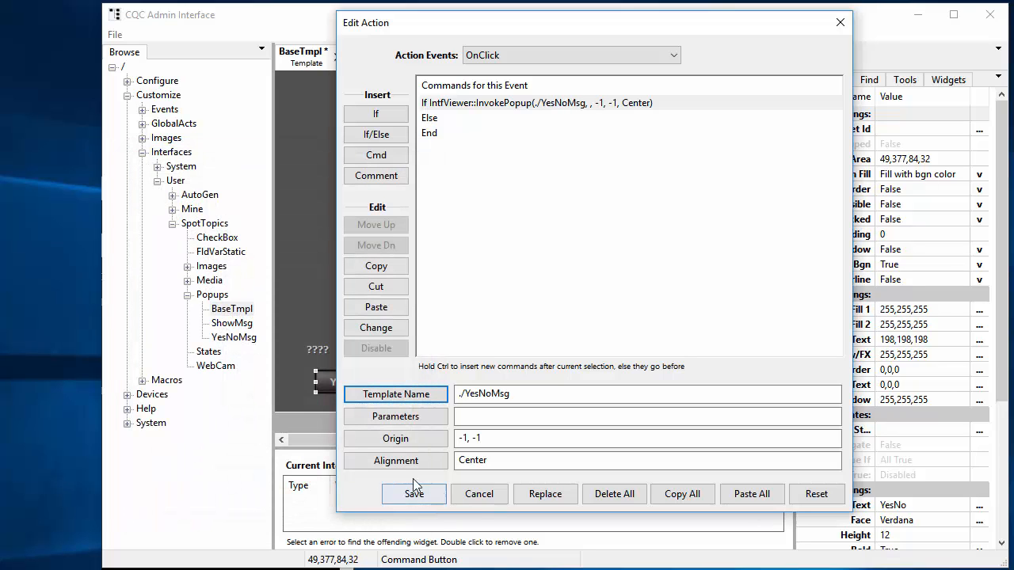
Set the InvokePopup parameters to "Are you sure you want to warp the faculator baffle plate?", including the quotation marks.
click(497, 415)
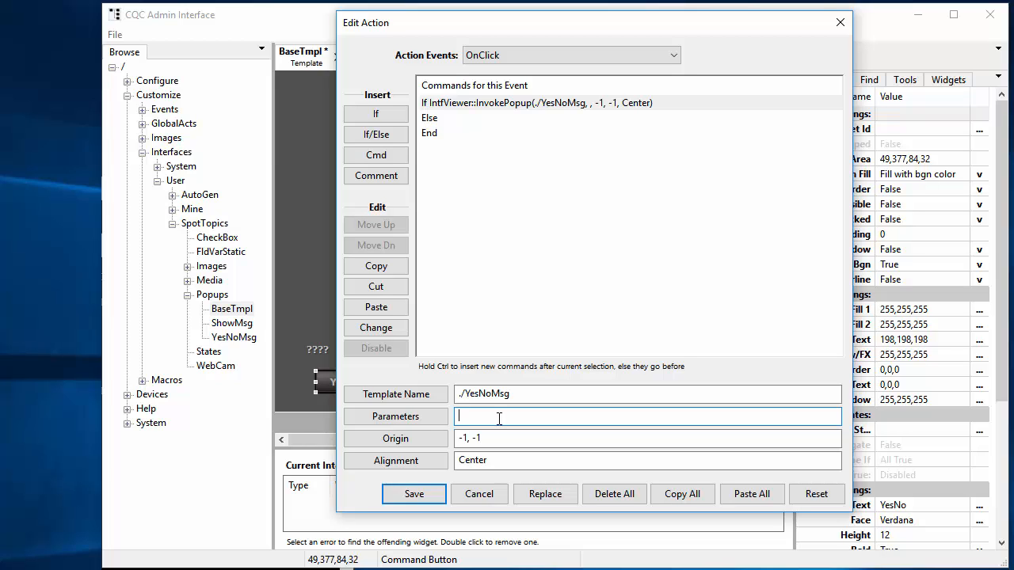
text("Are you )
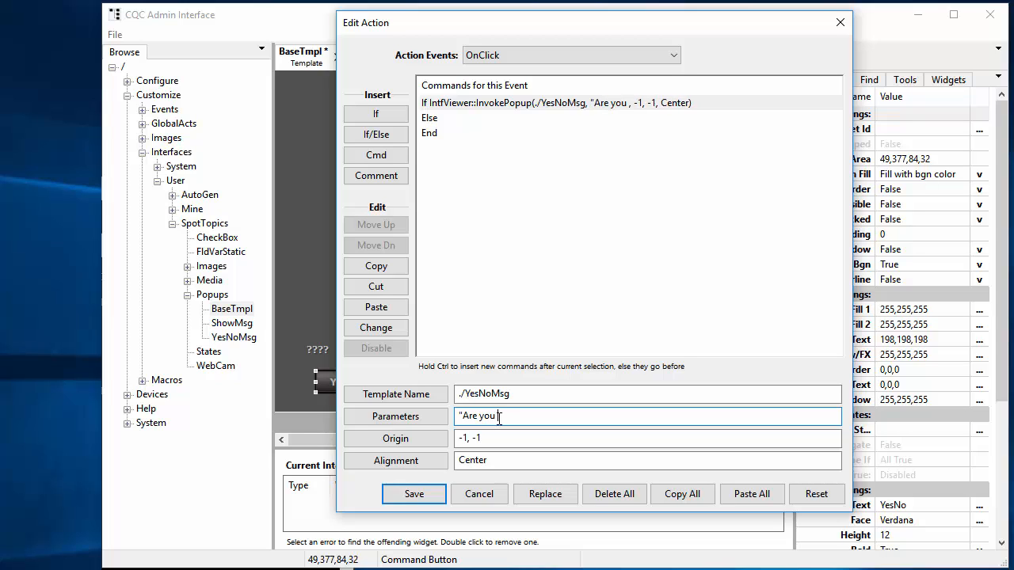
text(sure y)
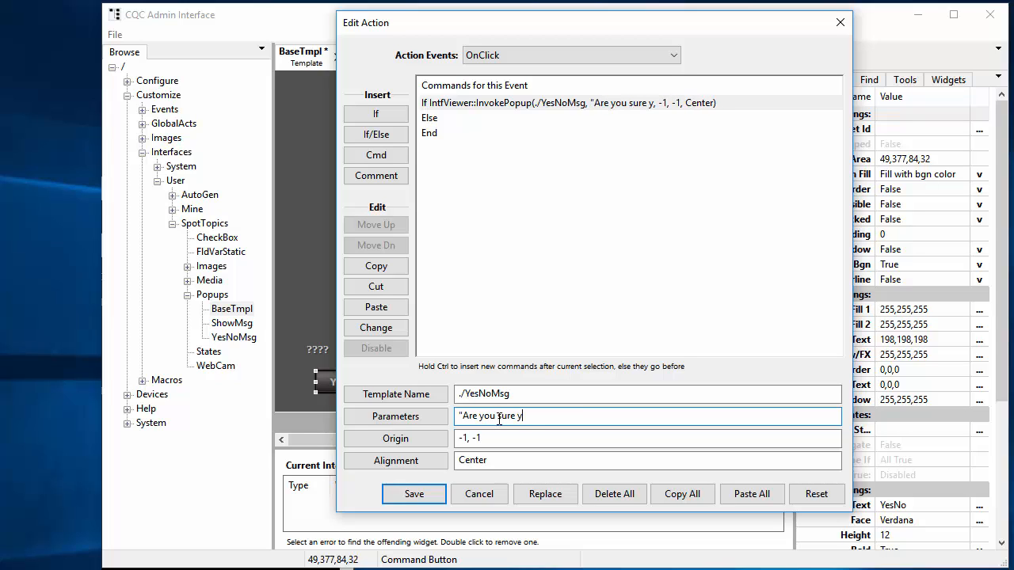
text(ou want to warp the )
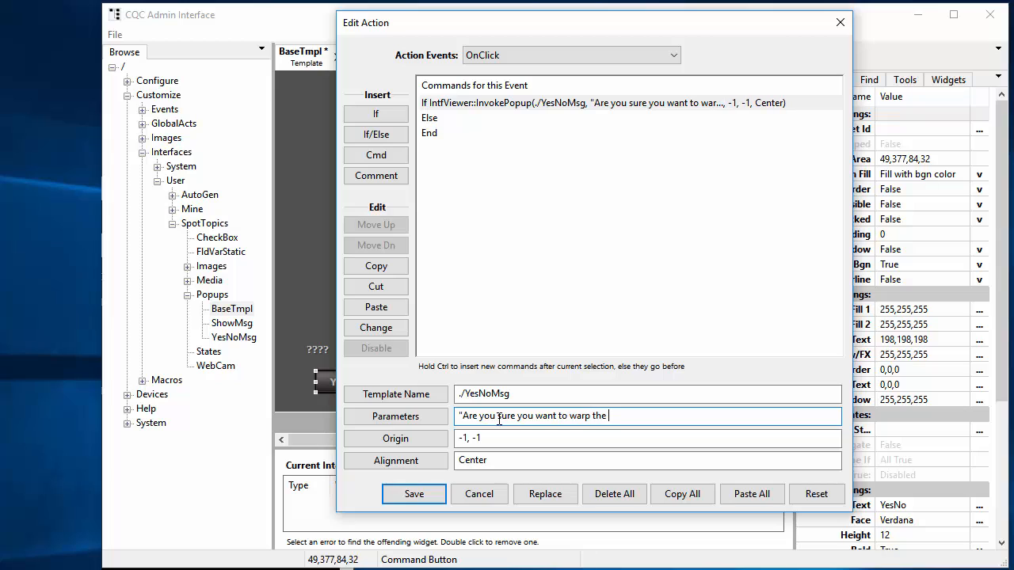
text(faculator baffle plate?")
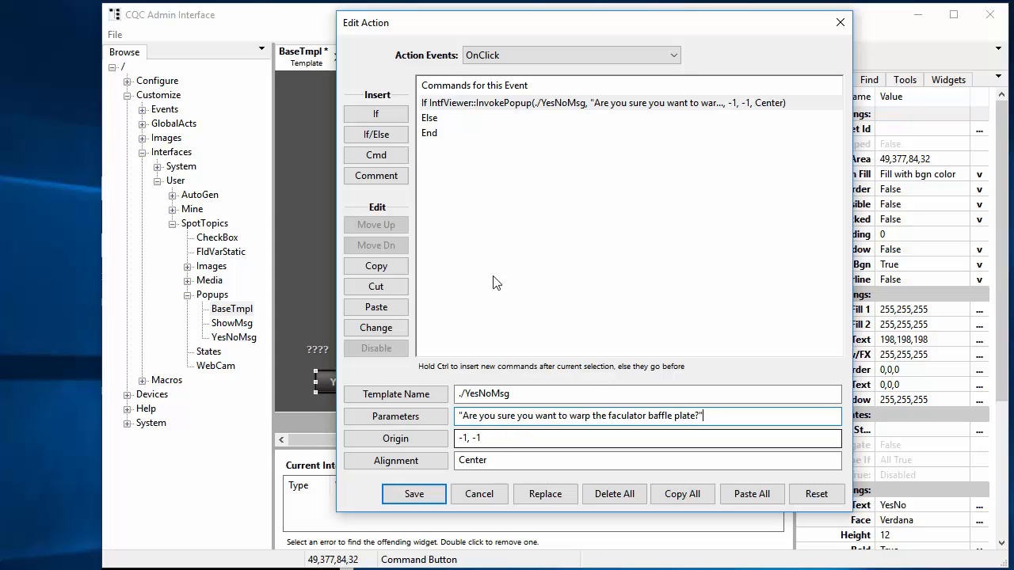
Insert an Output SetText command in the If branch, before Else, with the new text Yes.
click(447, 121)
click(441, 119)
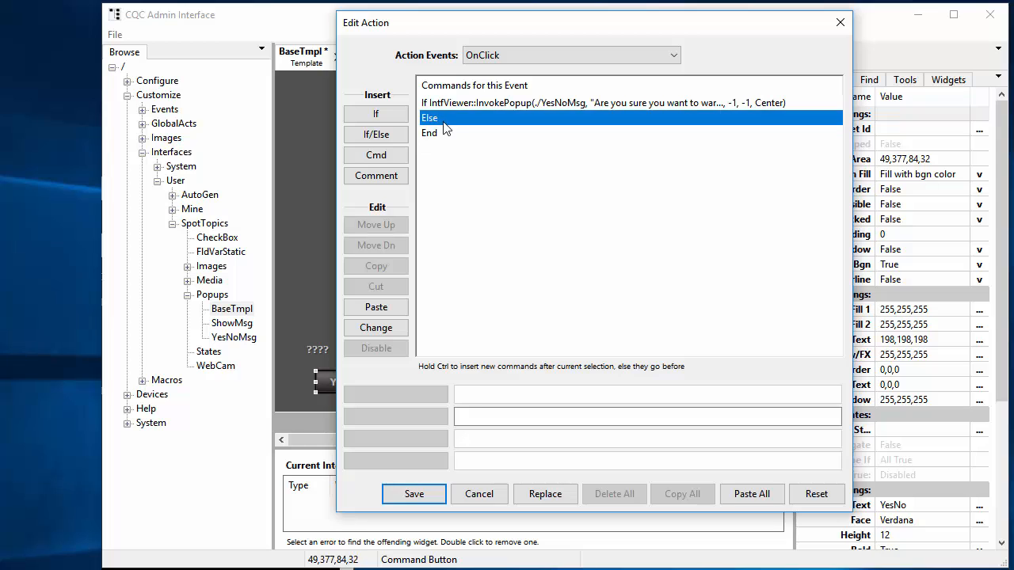
click(380, 161)
mouse_move(354, 141)
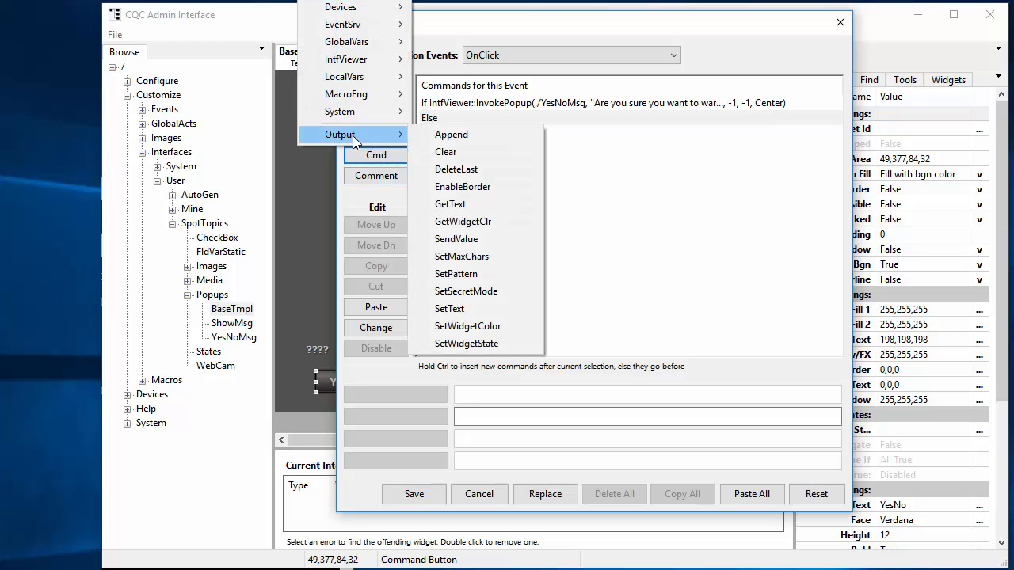
click(466, 313)
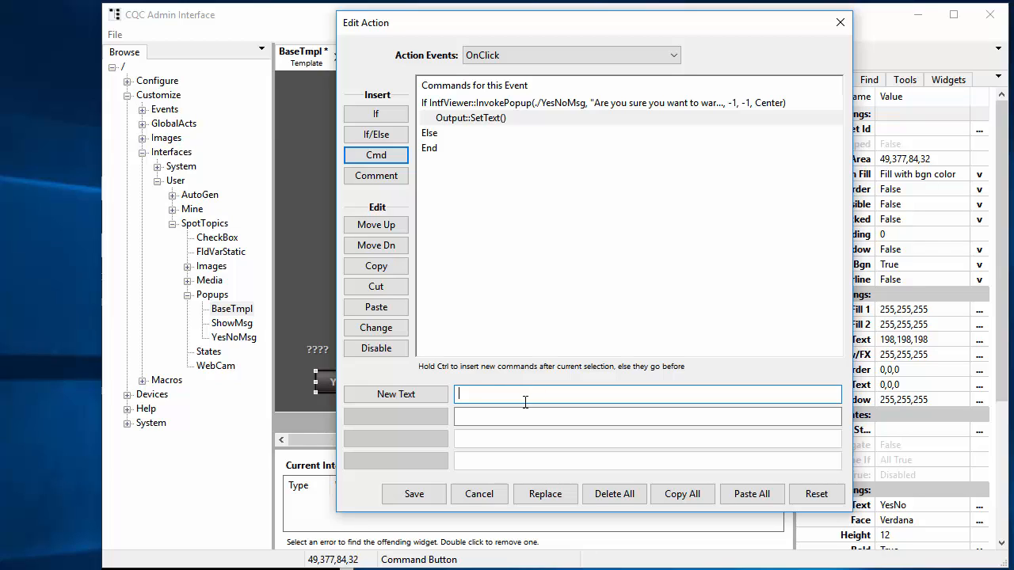
text(Yes)
key(Return)
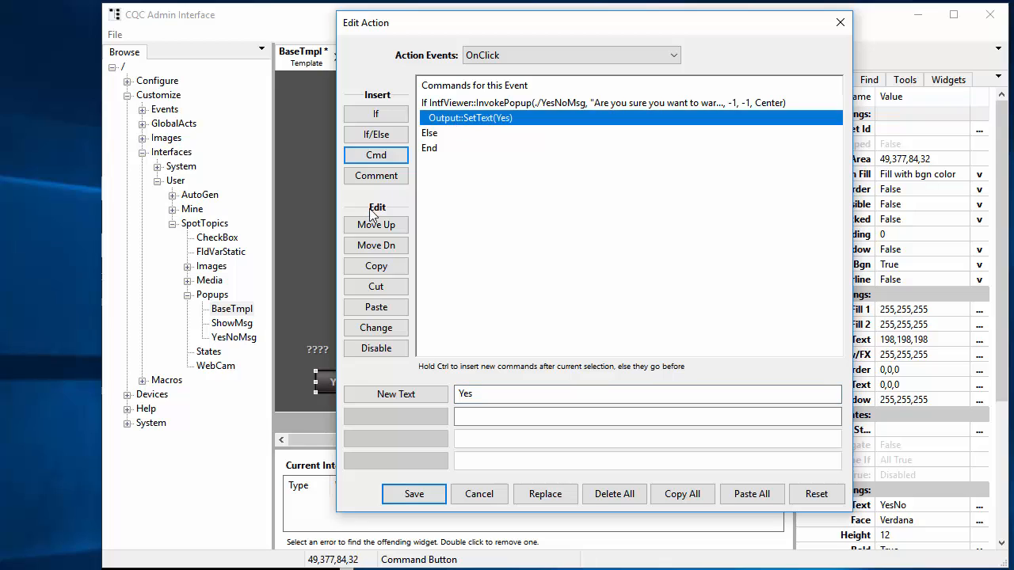
Paste a copy of the Output SetText command into the Else branch, before End.
click(442, 165)
click(443, 150)
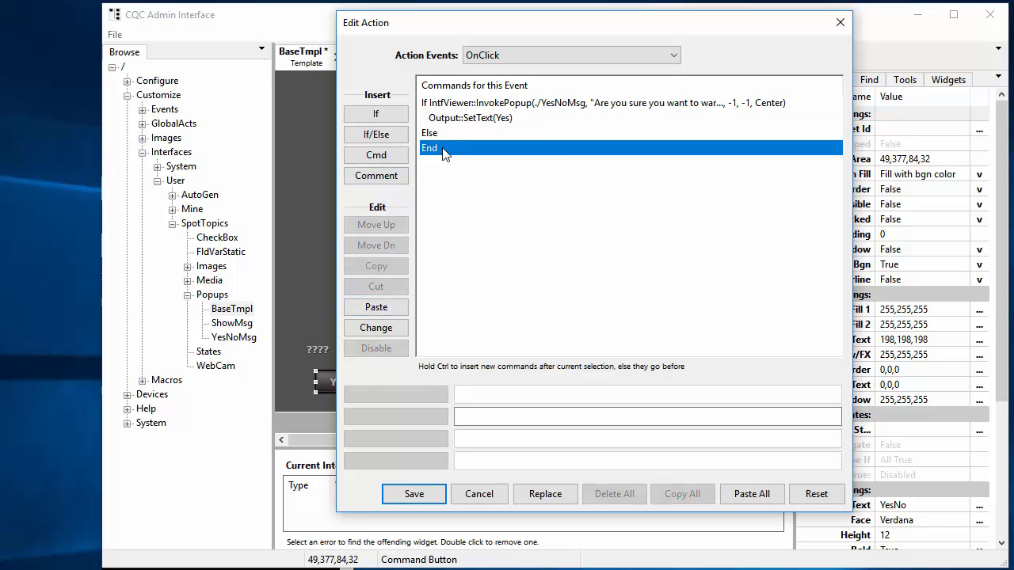
click(376, 306)
click(472, 151)
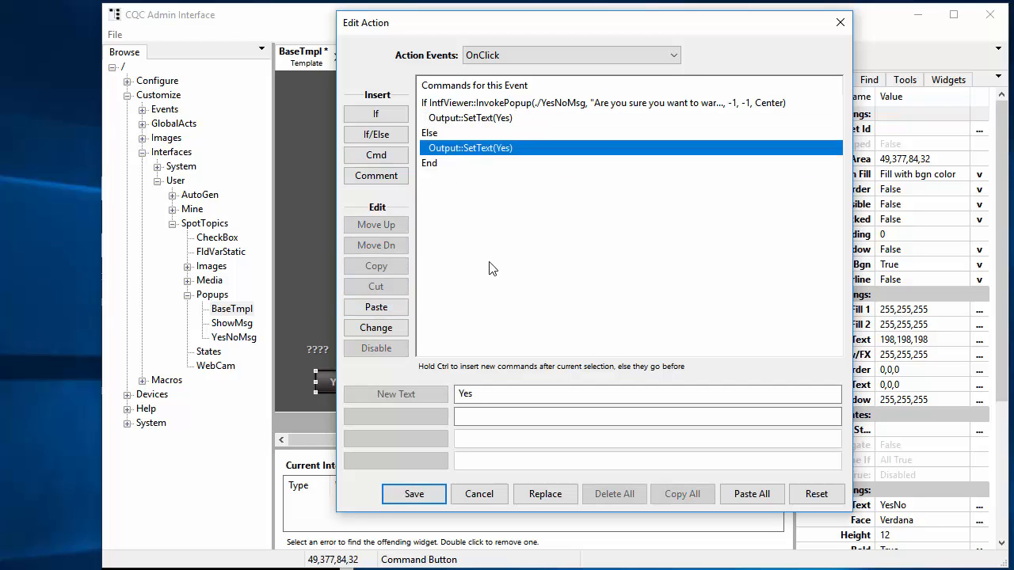
Set the new text of the Else branch's SetText command to No and save the action.
double_click(493, 389)
text(No)
key(BackSpace)
key(BackSpace)
text(N)
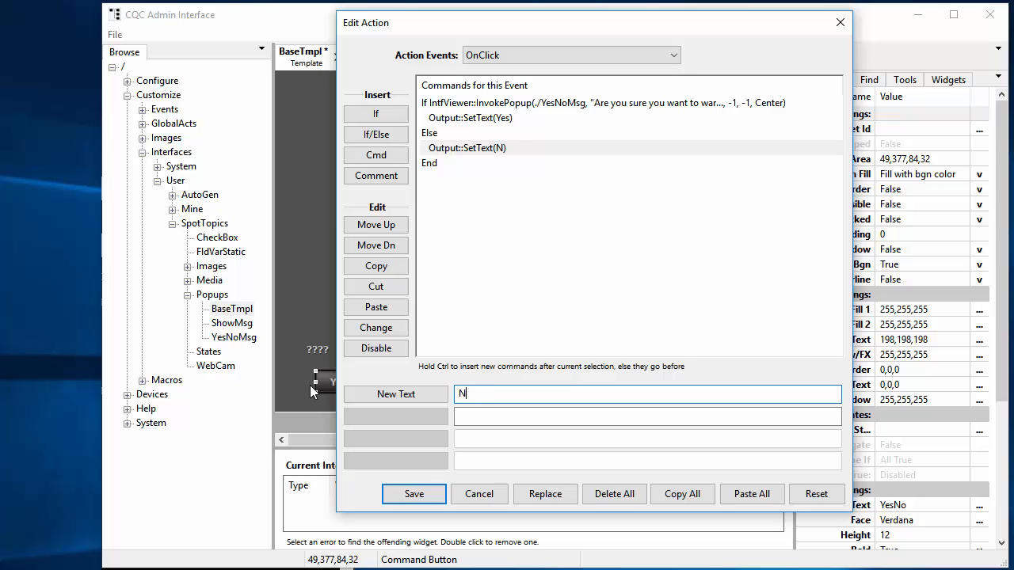
text(O)
key(BackSpace)
text(o)
click(414, 494)
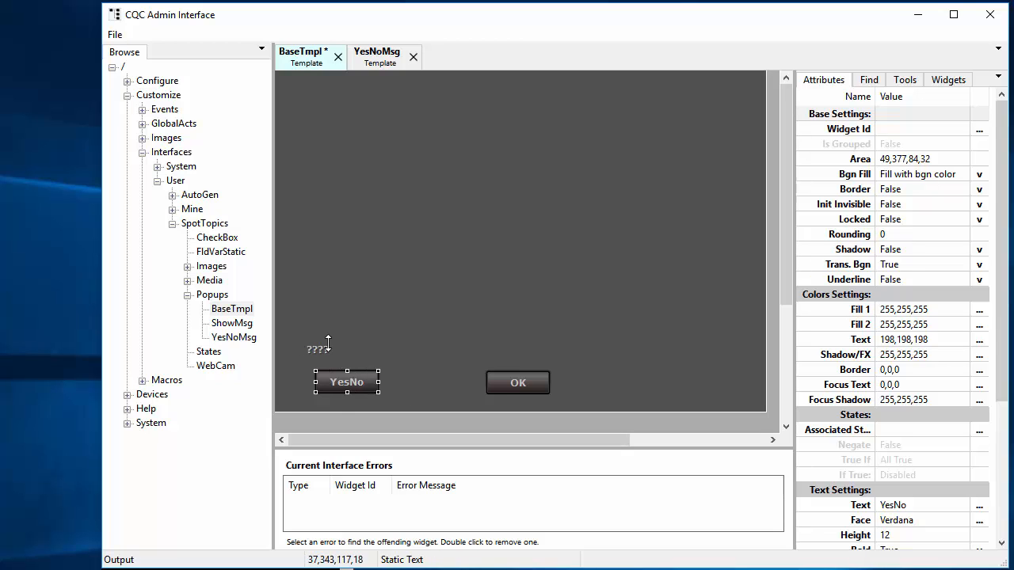
Save the BaseTmpl template, switch to the Interface Template Viewer and reload the template there.
key(ctrl+s)
click(346, 569)
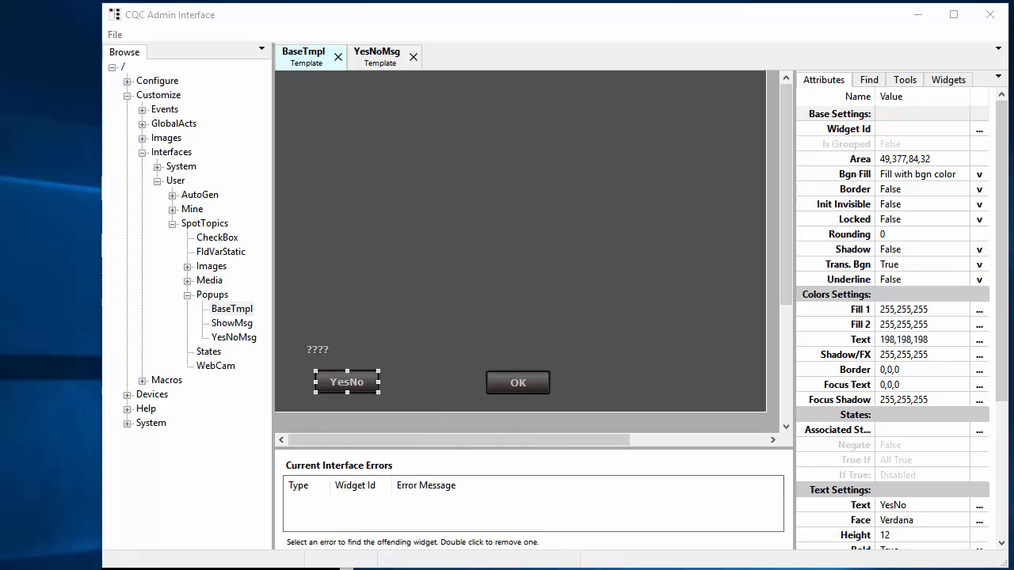
click(214, 44)
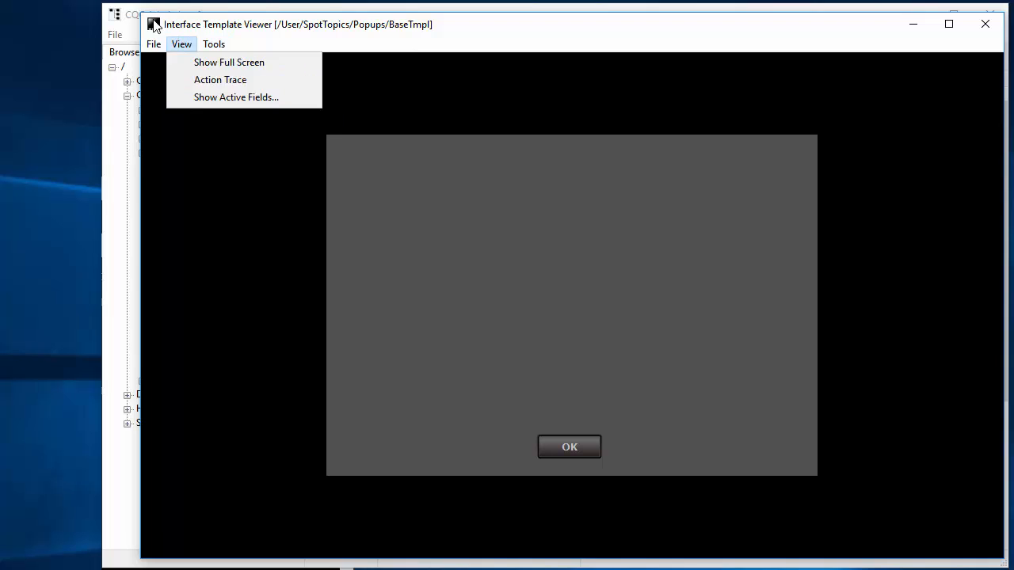
click(156, 48)
click(156, 45)
click(179, 82)
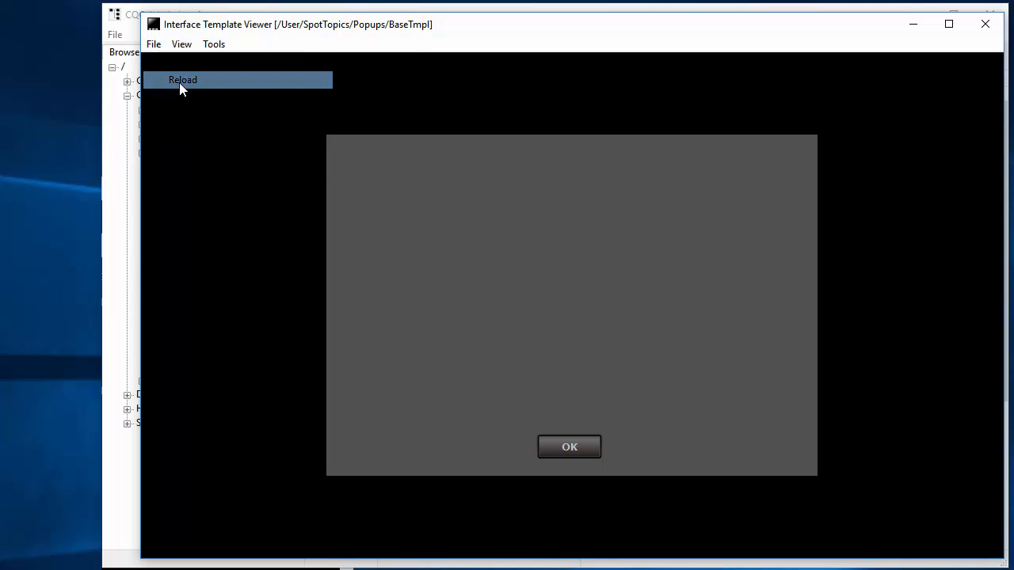
Test the YesNo button by invoking the popup twice, answering Yes the first time and No the second.
click(389, 446)
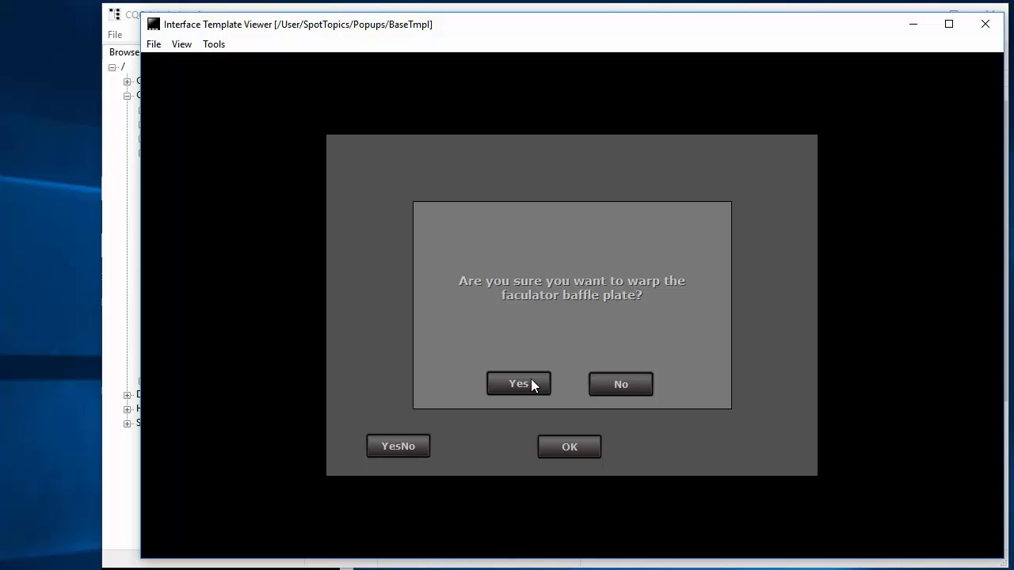
click(531, 384)
click(415, 447)
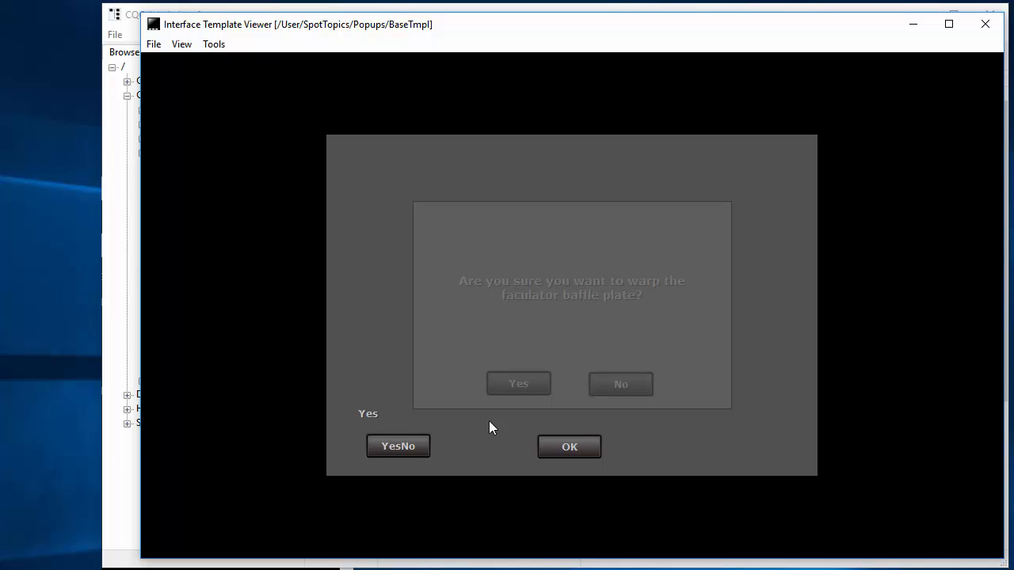
click(618, 383)
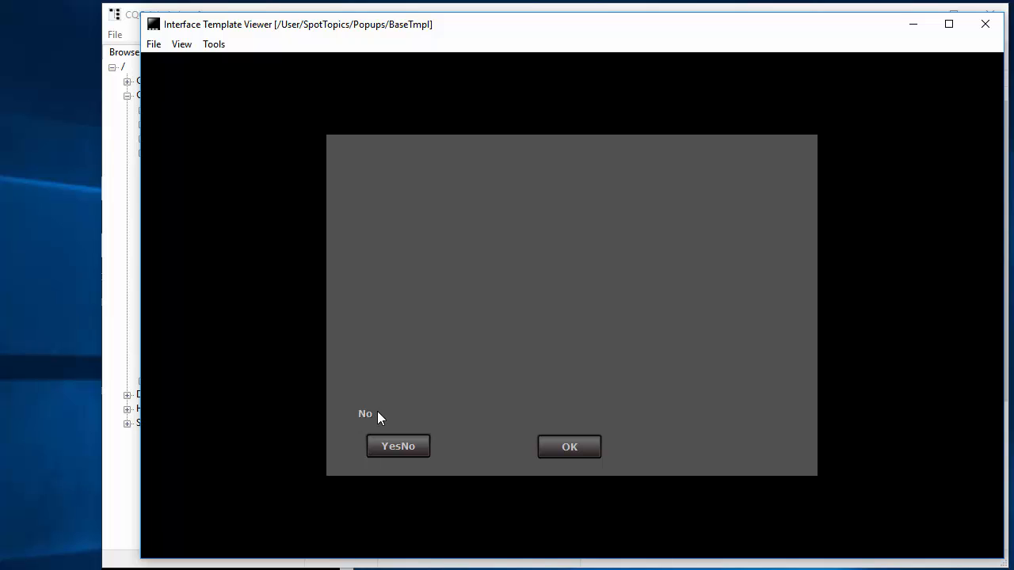